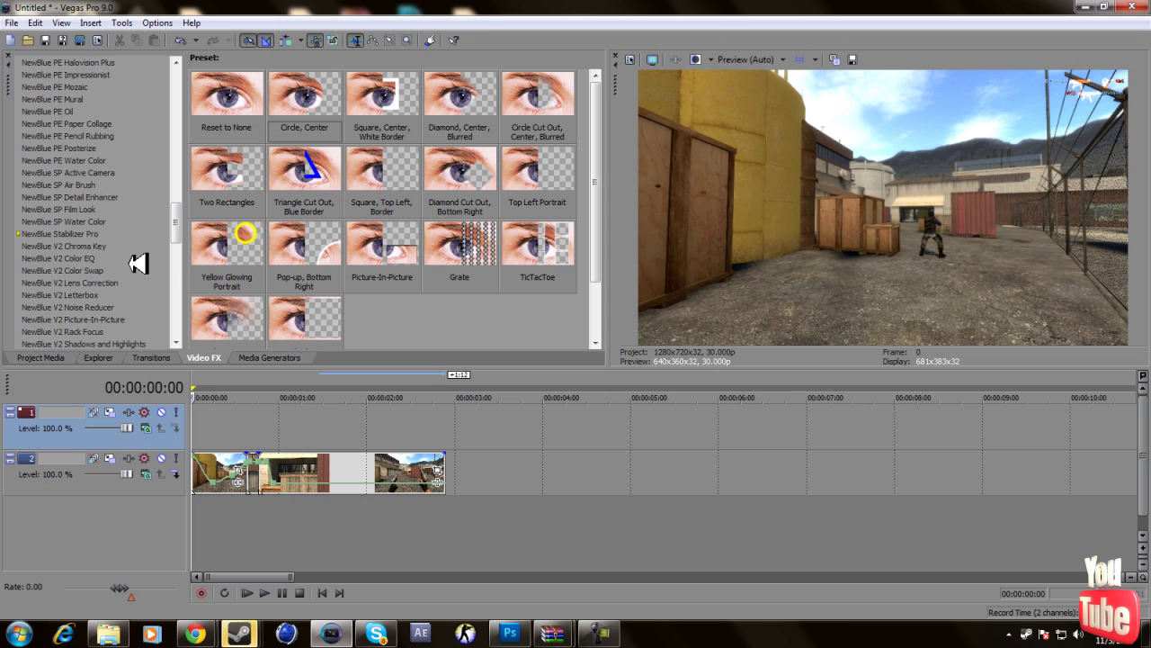
# Display the presets of the NewBlue ME Active Camera video effect.
pyautogui.scroll(1, 137, 263)
pyautogui.click(113, 220)
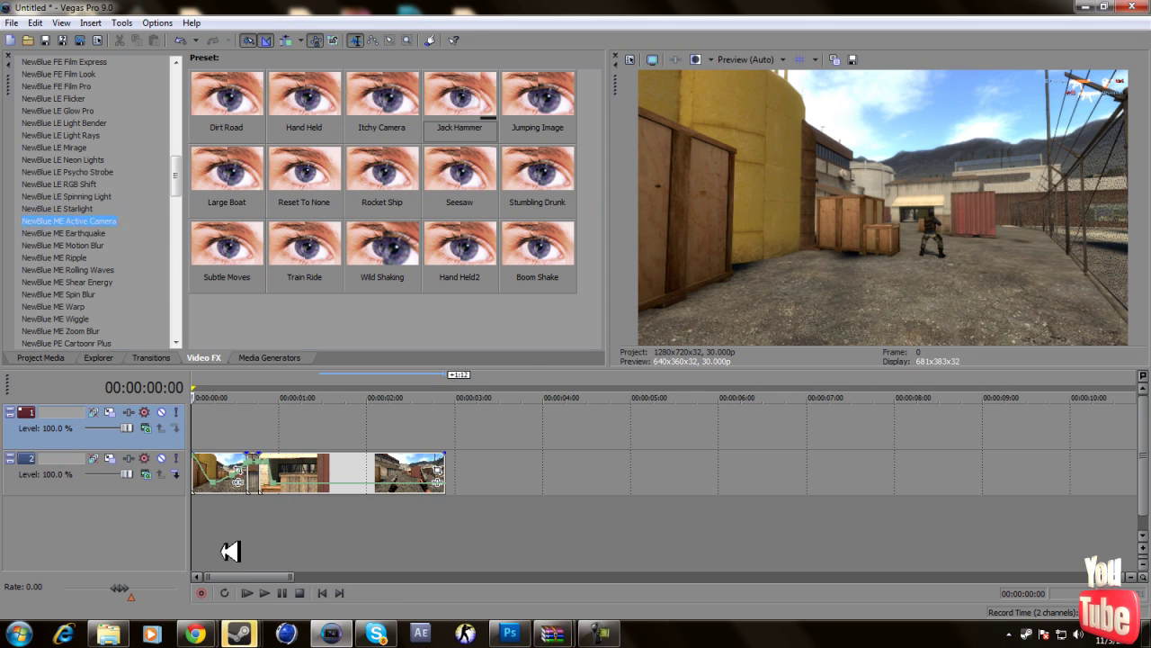
pyautogui.press('space')
pyautogui.press('space')
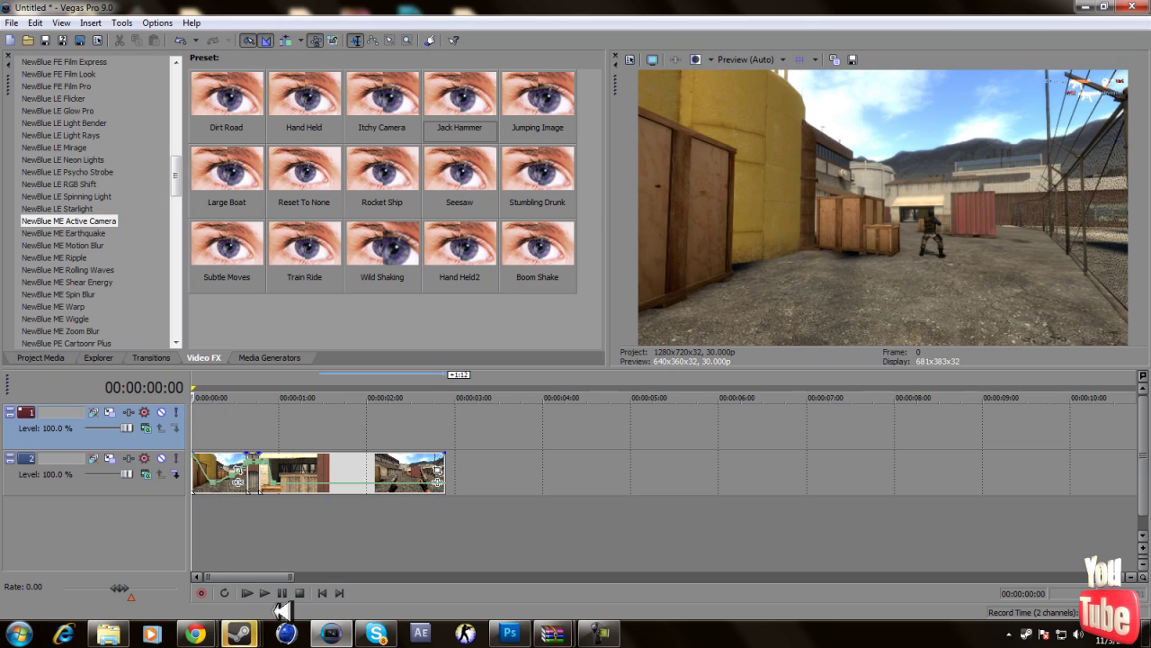
# Play the clip to locate the shot and place a timeline marker at 00:00:00:23.
pyautogui.click(265, 593)
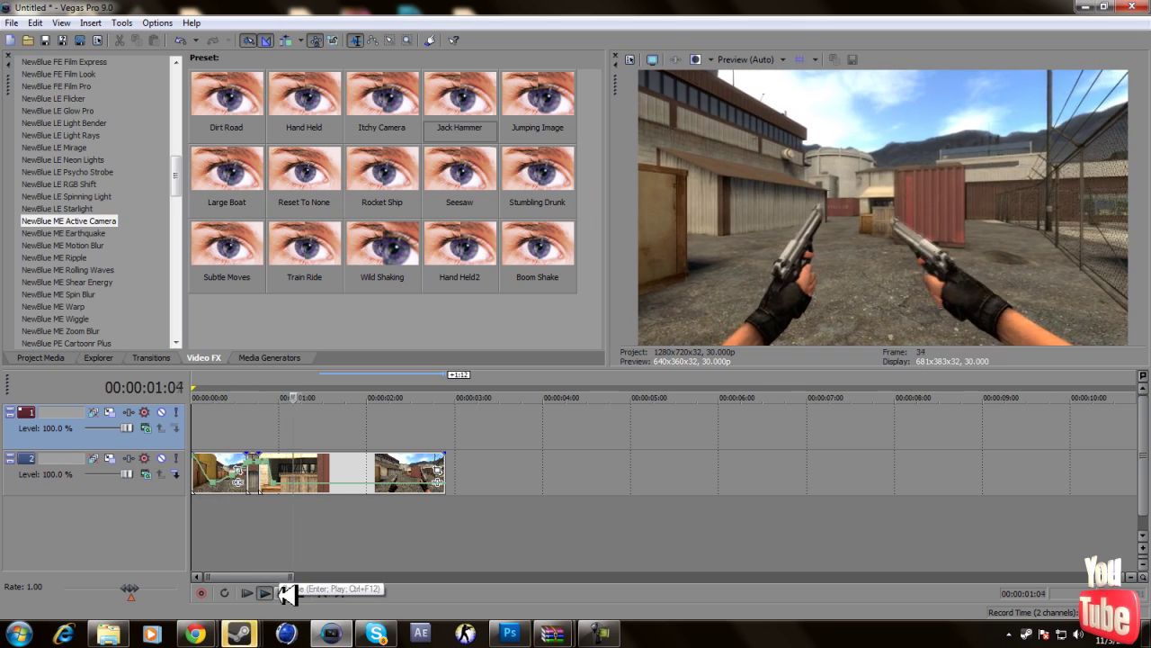
pyautogui.click(261, 521)
pyautogui.press('space')
pyautogui.press('space')
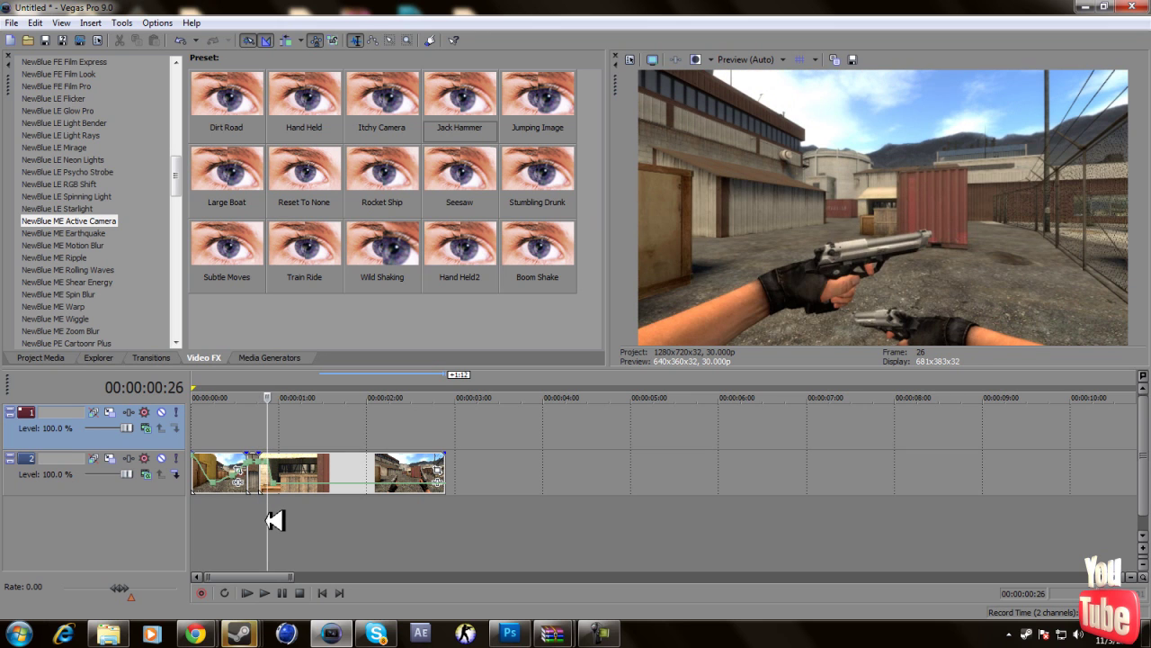
pyautogui.press('space')
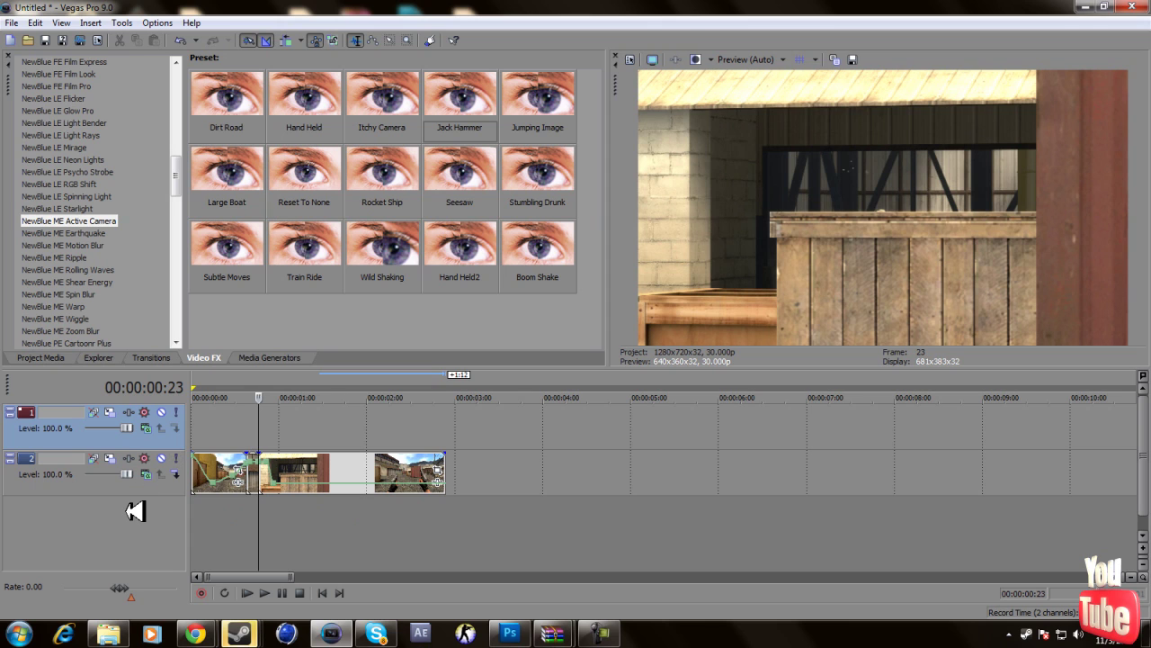
pyautogui.click(305, 428)
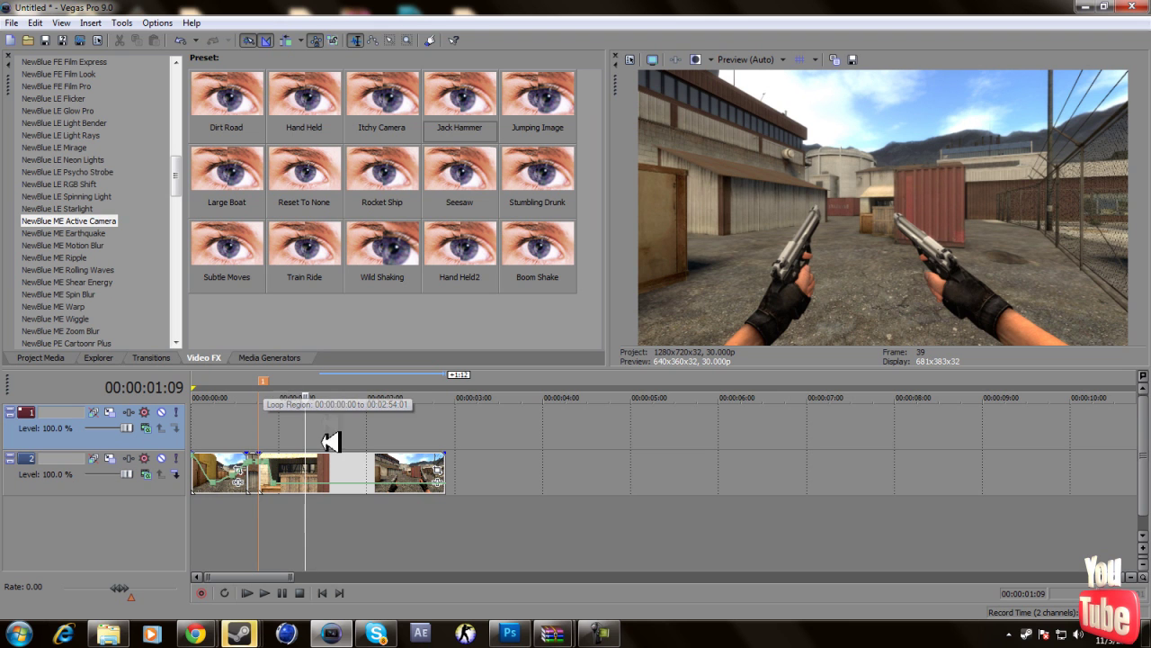
# Play the clip again from its first second and return the cursor to the marker at 00:00:00:23.
pyautogui.click(230, 533)
pyautogui.click(248, 593)
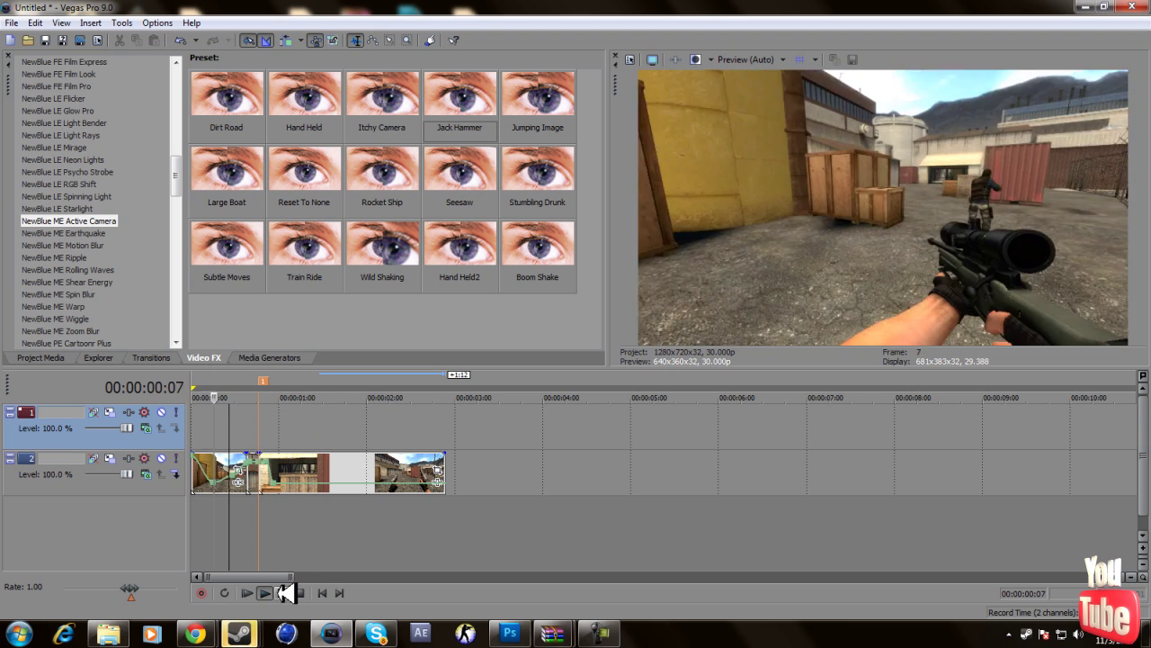
pyautogui.click(286, 592)
pyautogui.click(261, 493)
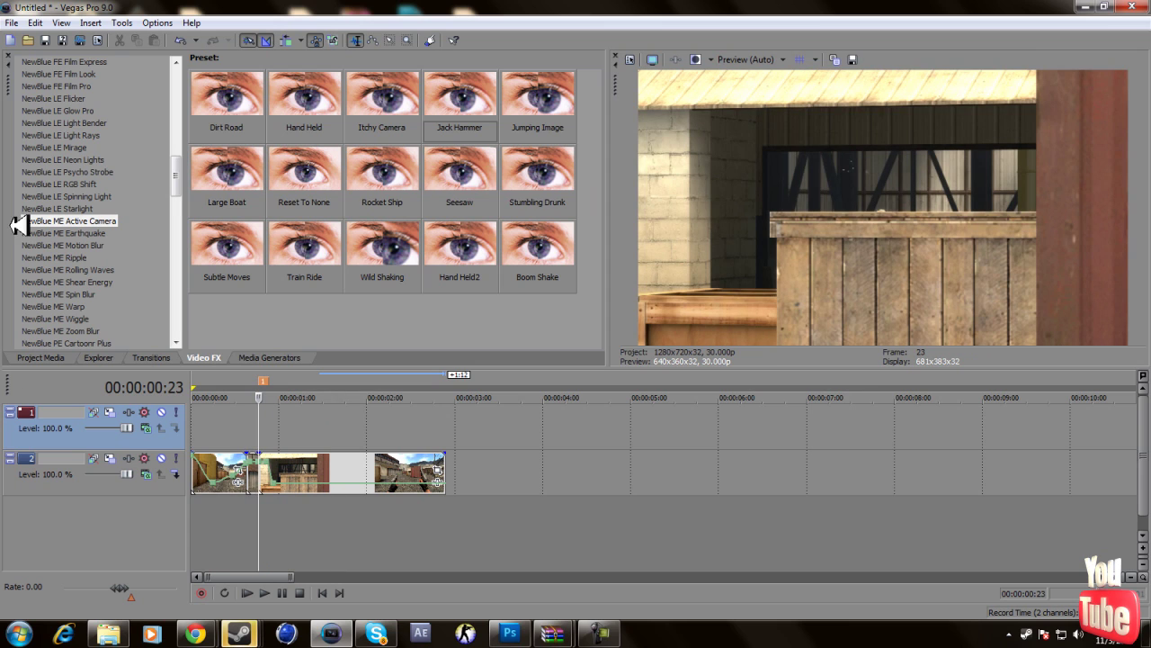
# Apply the Boom Shake preset of NewBlue ME Active Camera to the clip on track 2 and preview it.
pyautogui.click(87, 221)
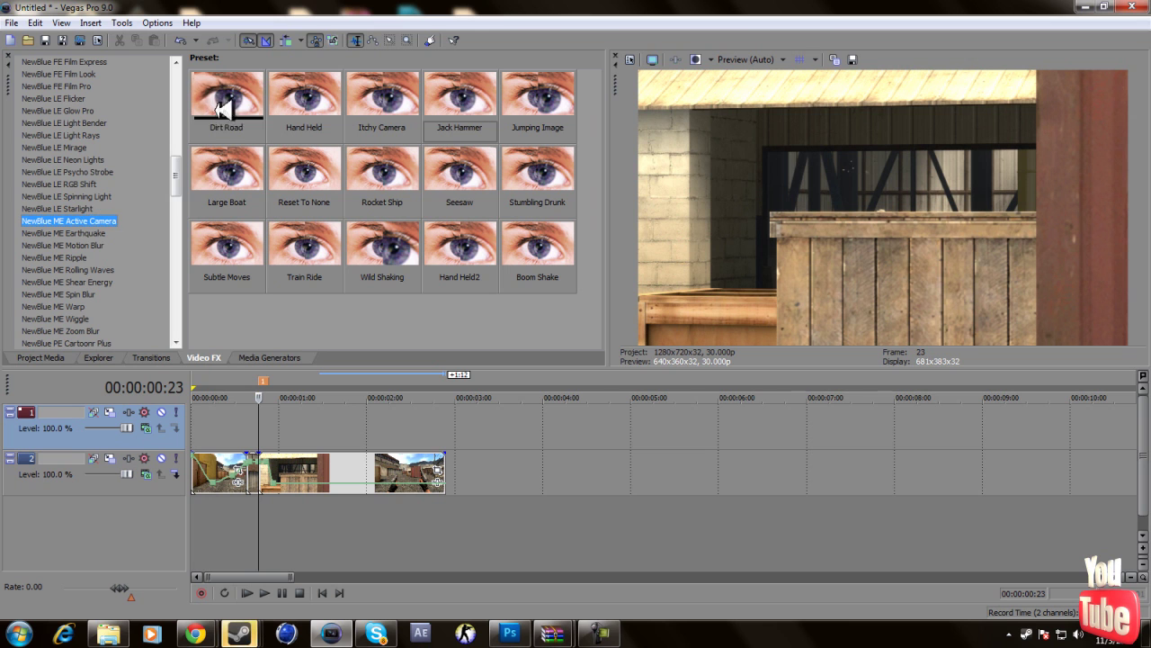
pyautogui.moveTo(559, 256); pyautogui.dragTo(336, 460)
pyautogui.click(264, 593)
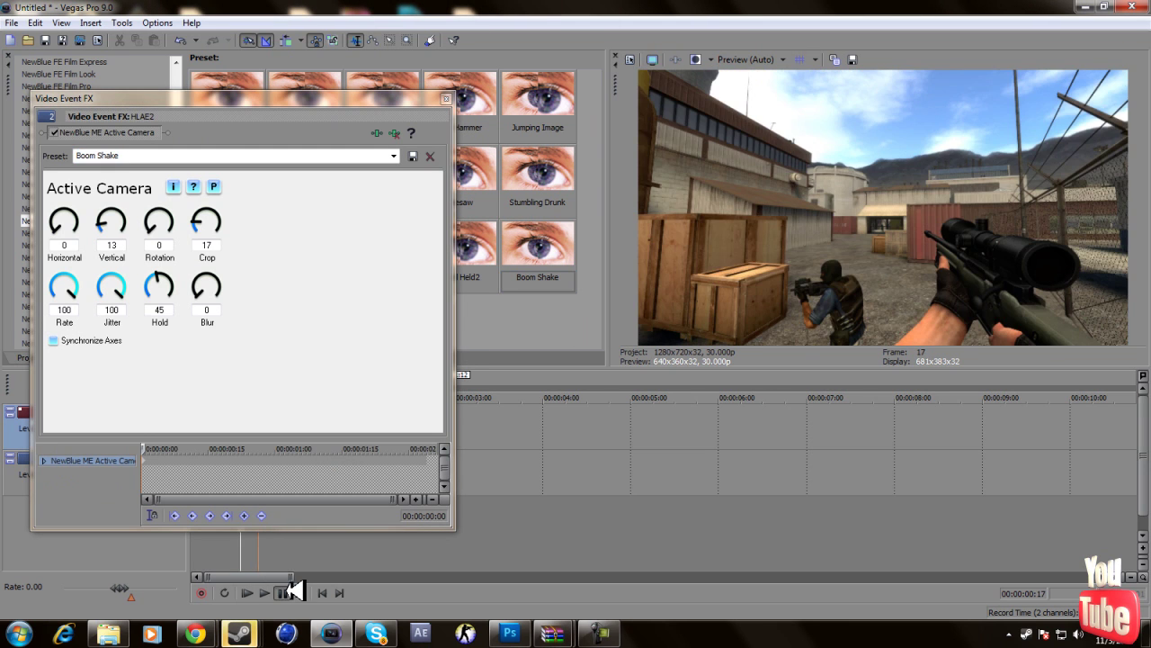
pyautogui.click(284, 592)
# Lower the effect's Hold value to 27 and play the clip to judge the shake.
pyautogui.moveTo(158, 295); pyautogui.dragTo(160, 286)
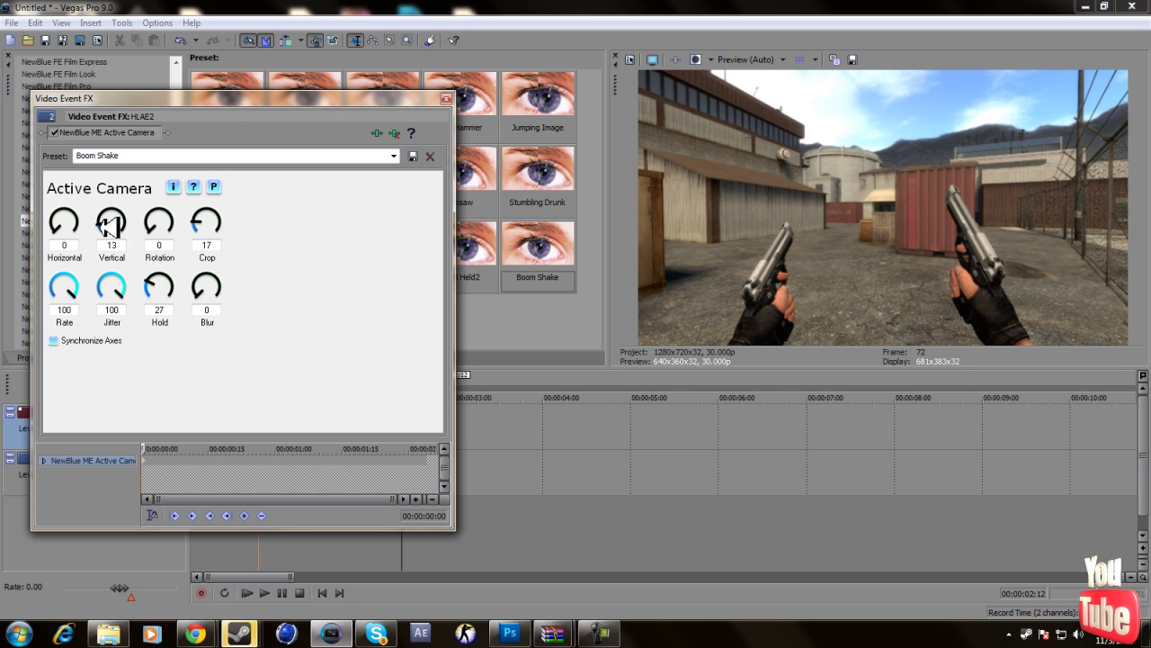
pyautogui.click(247, 592)
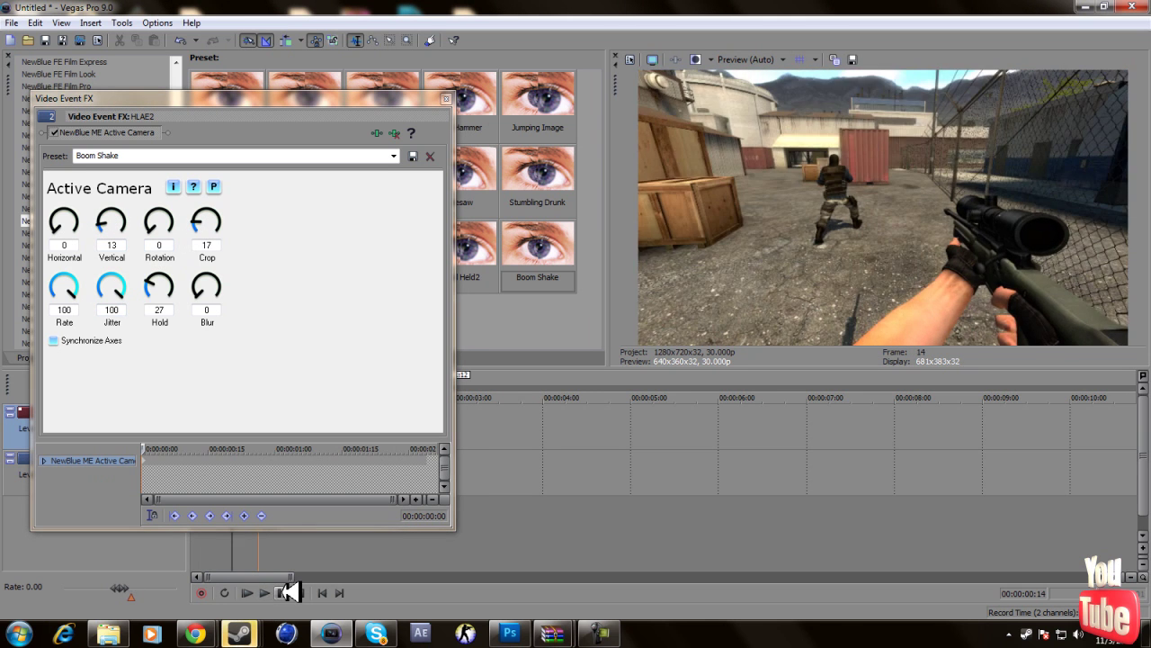
pyautogui.click(288, 592)
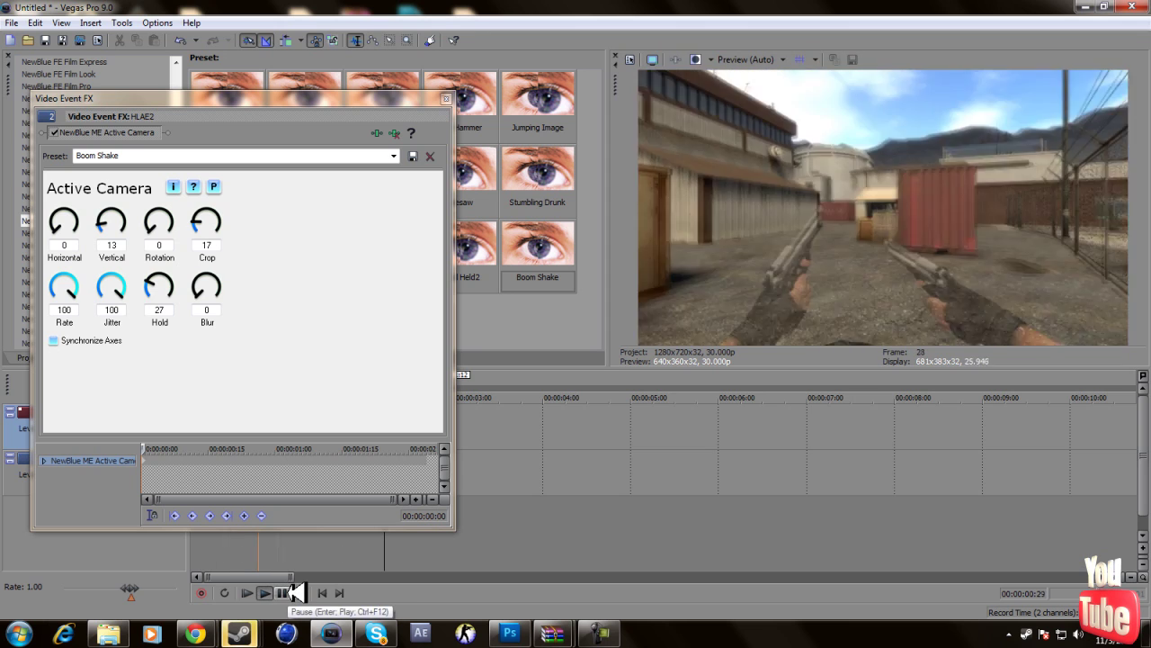
pyautogui.click(290, 591)
# Raise the effect's Hold value to 100 and preview the shake.
pyautogui.moveTo(159, 286); pyautogui.dragTo(186, 315)
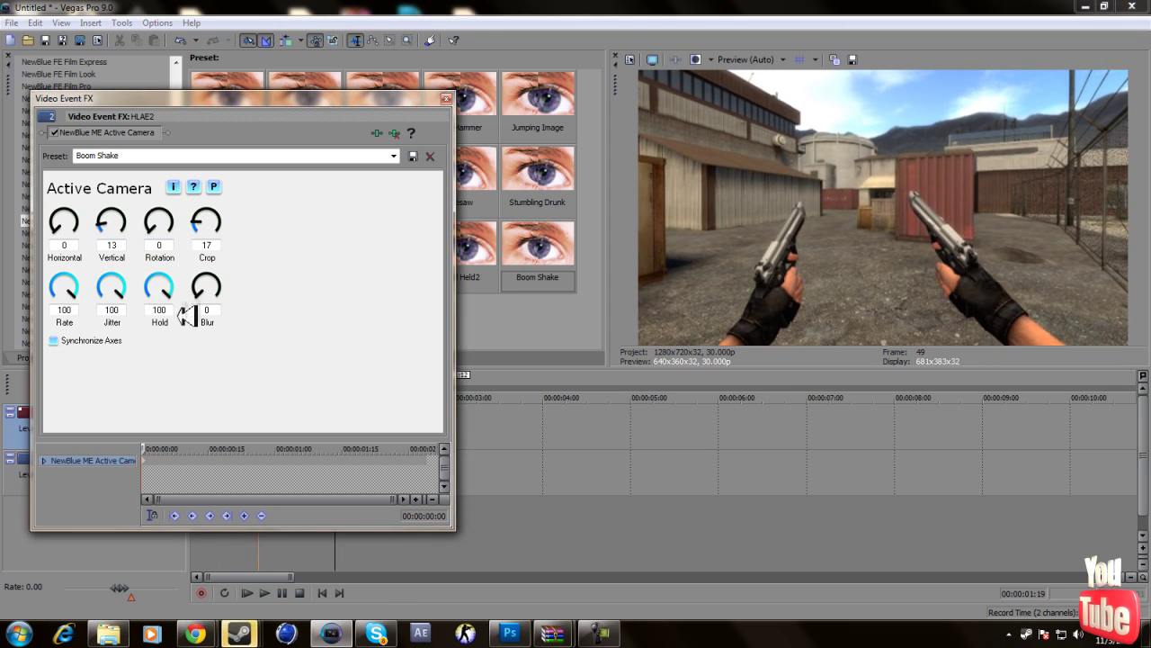
pyautogui.click(284, 592)
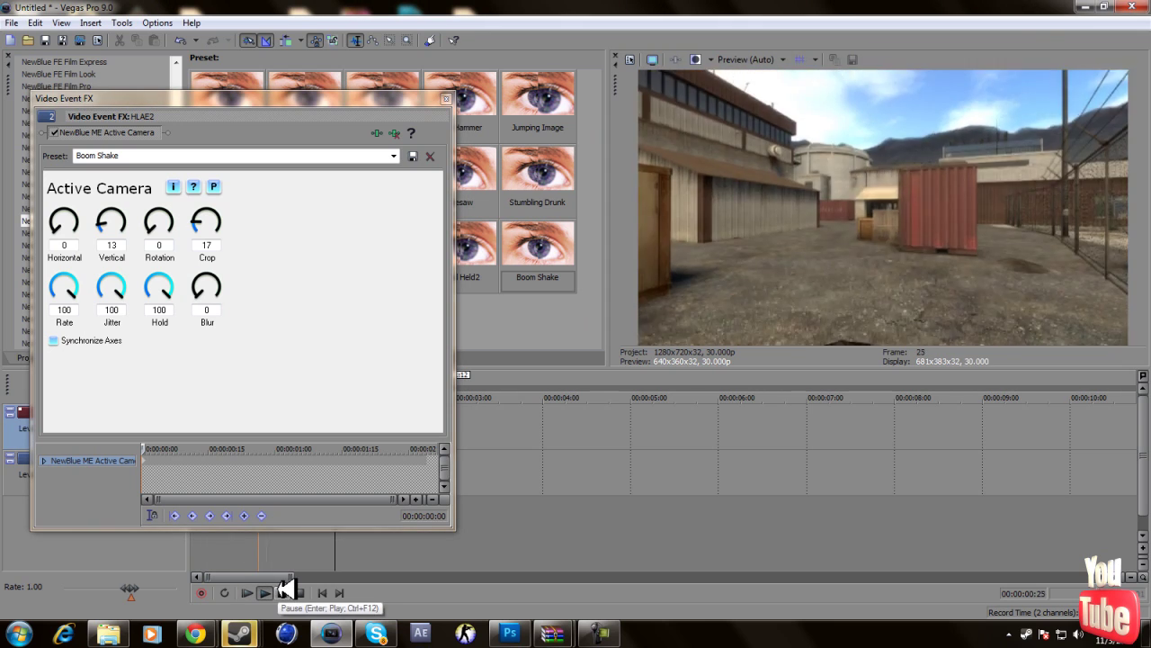
pyautogui.click(284, 592)
# Set the effect's Hold value to 28 and preview the clip once more.
pyautogui.moveTo(159, 303); pyautogui.dragTo(174, 339)
pyautogui.click(285, 591)
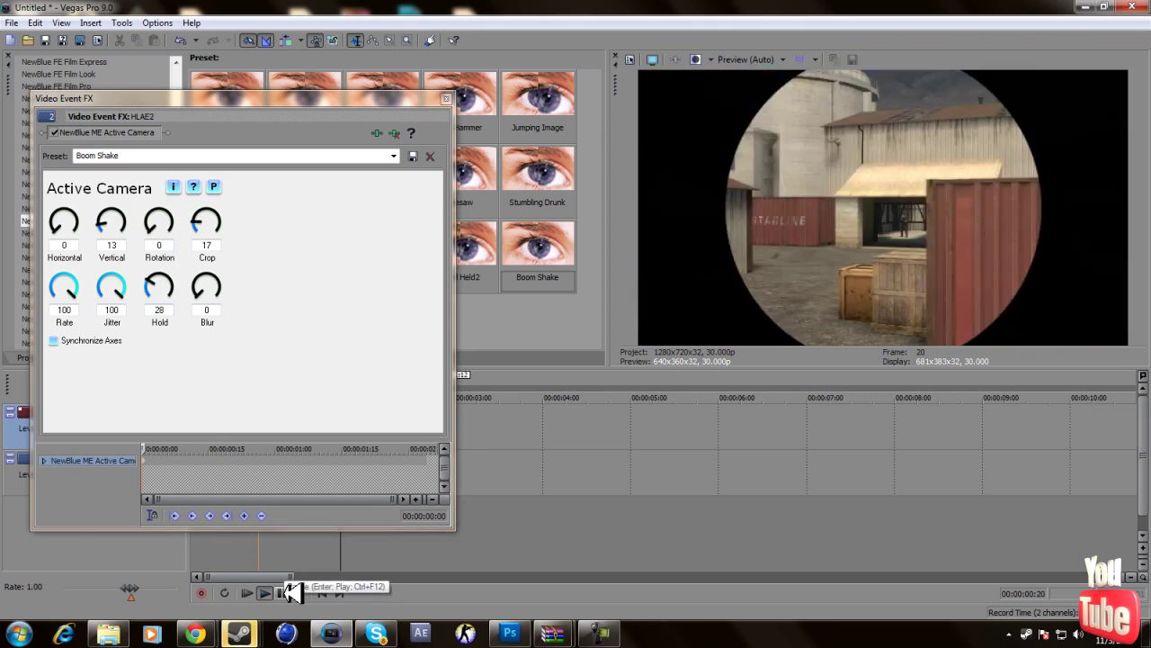
pyautogui.click(290, 591)
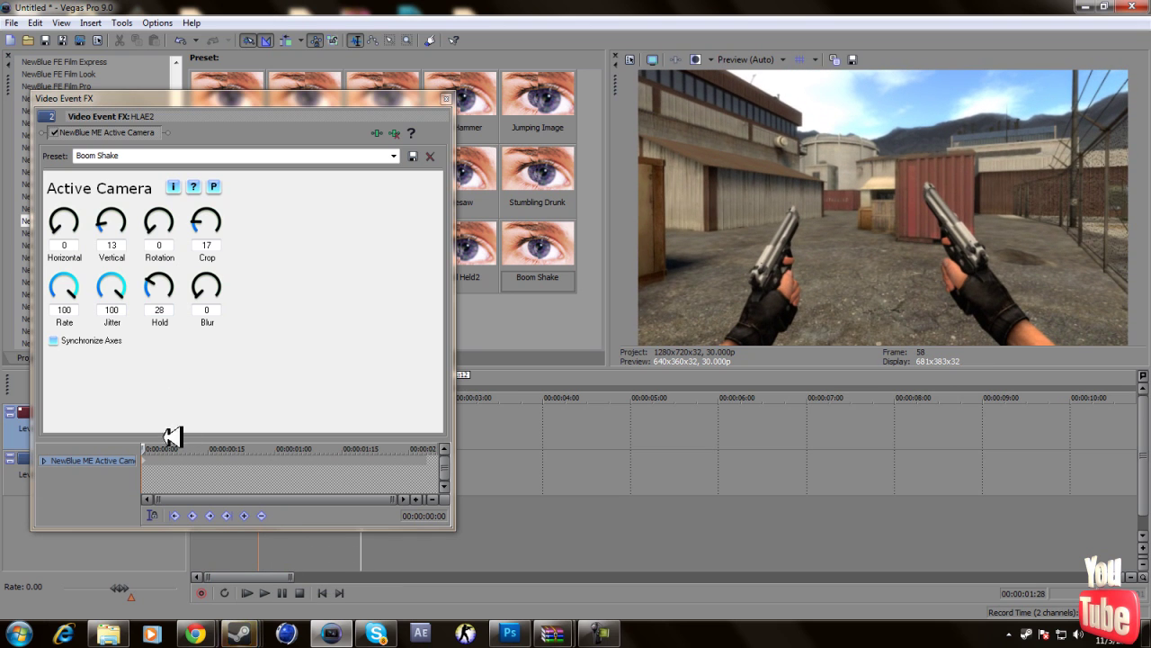
pyautogui.click(157, 449)
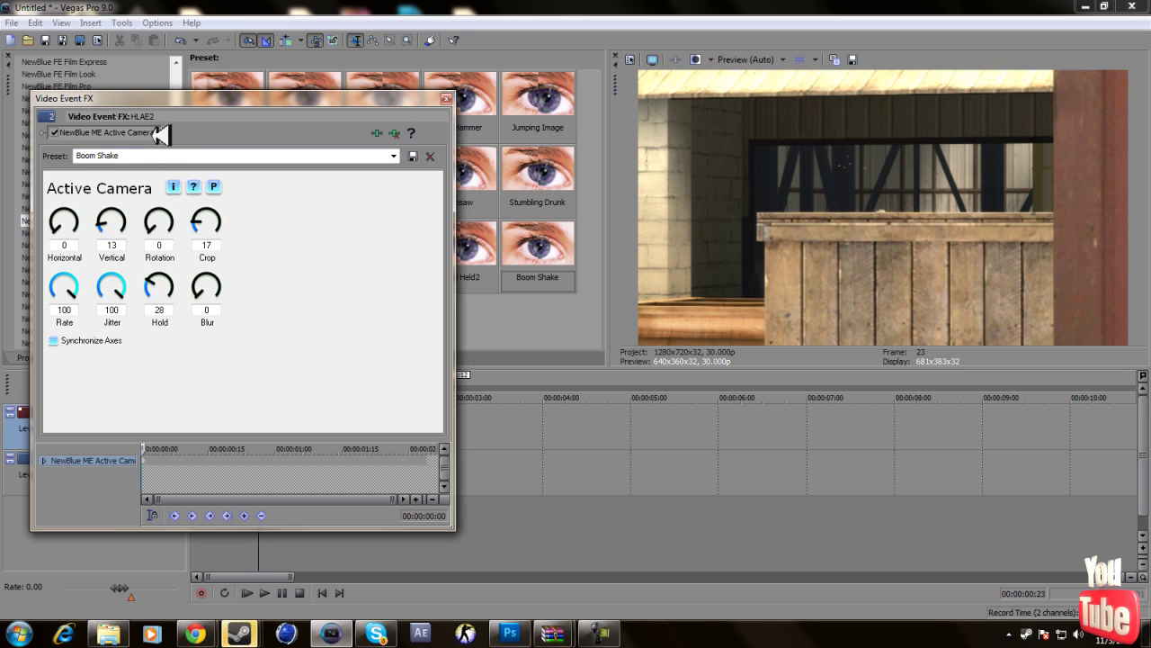
pyautogui.moveTo(199, 92); pyautogui.dragTo(625, 107)
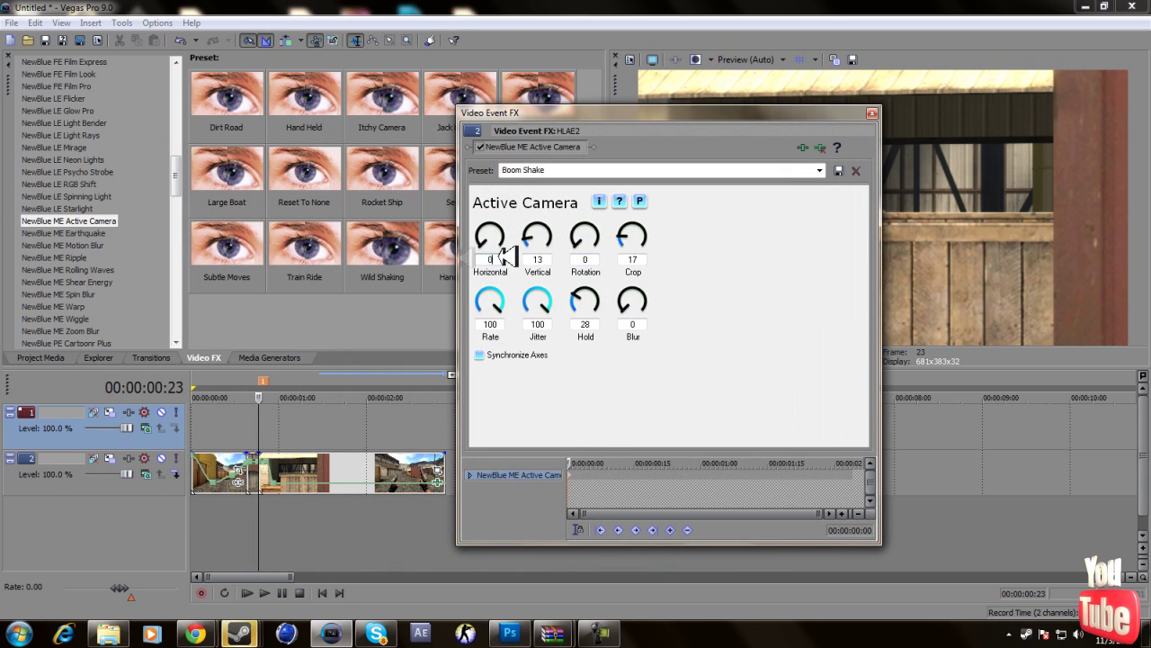
pyautogui.click(490, 259)
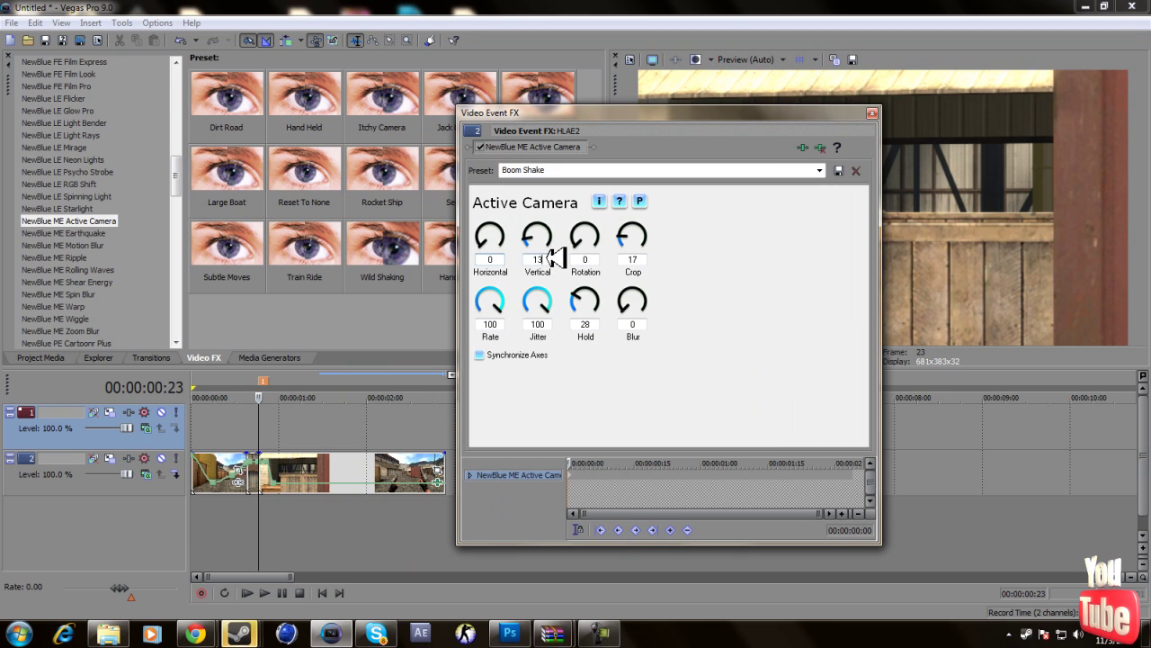
pyautogui.press('Tab')
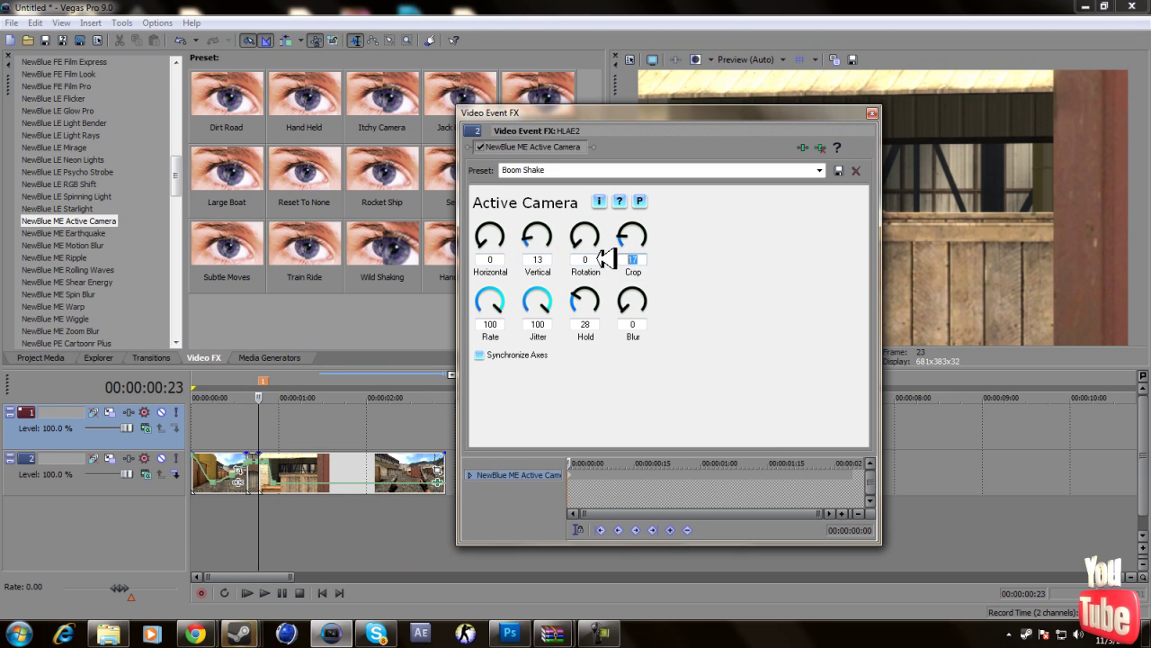
# Clear the effect window from the preview, reduce Crop to 0 and play the clip to check its edges.
pyautogui.moveTo(614, 114); pyautogui.dragTo(1033, 280)
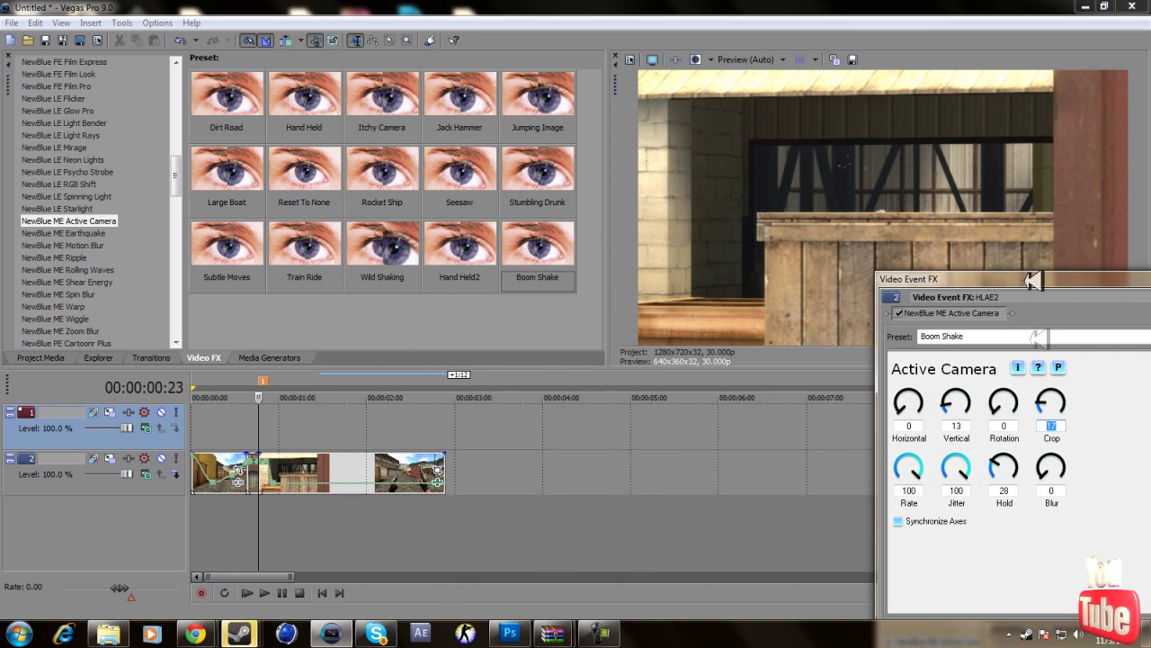
pyautogui.click(269, 445)
pyautogui.moveTo(1066, 401); pyautogui.dragTo(1048, 418)
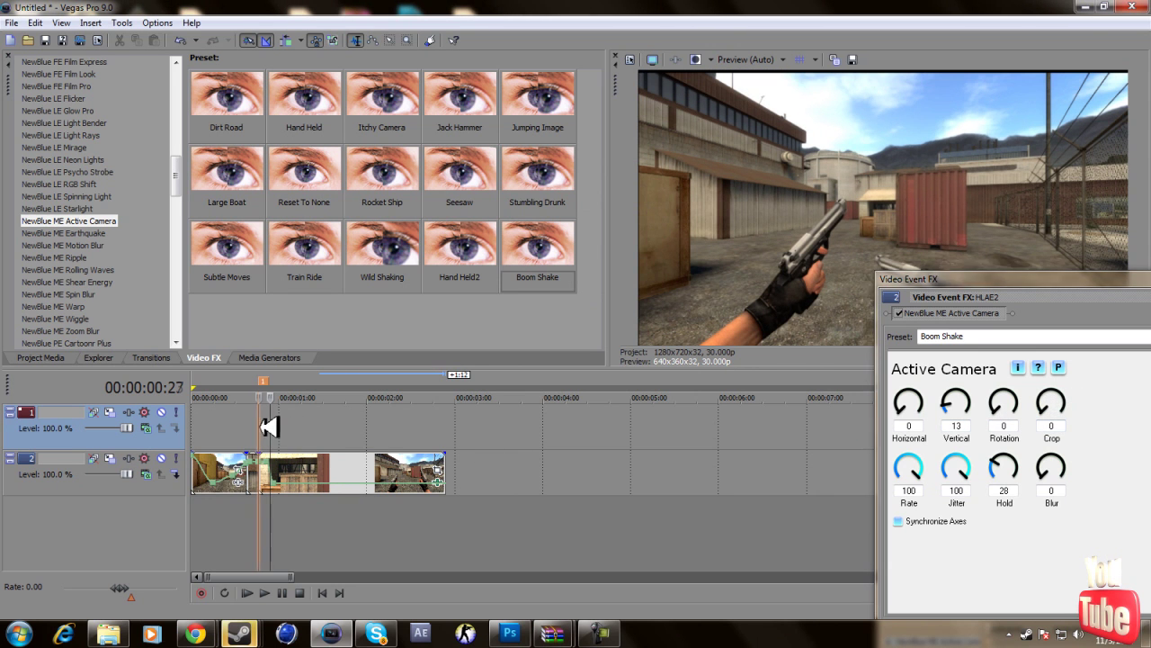
pyautogui.click(284, 590)
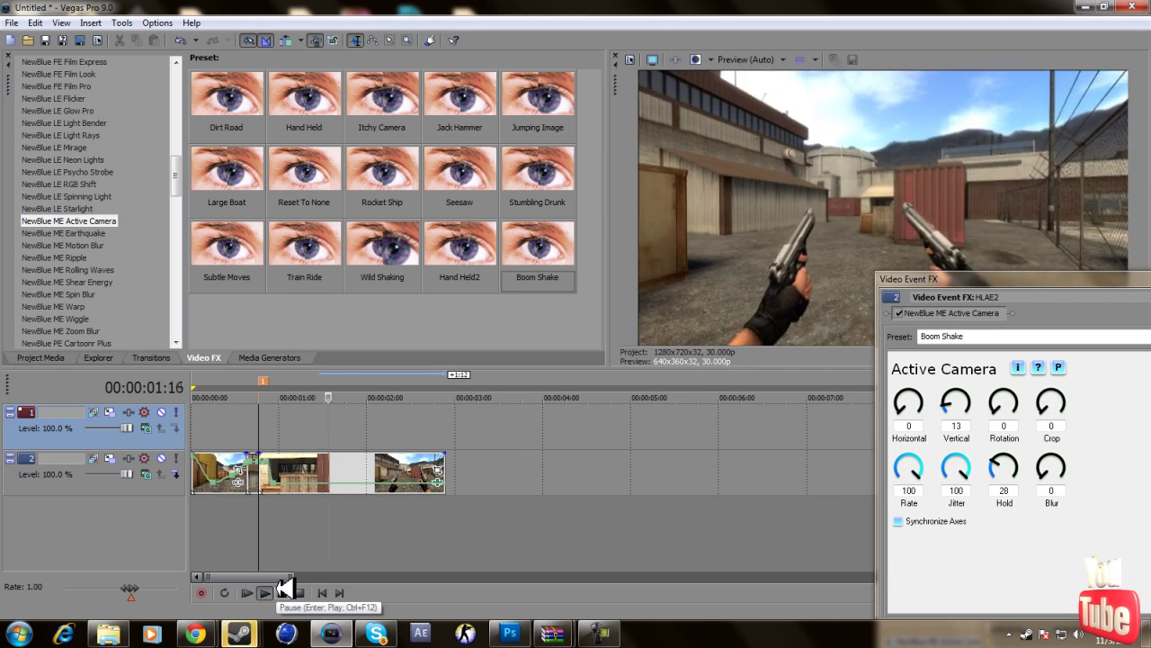
pyautogui.click(284, 590)
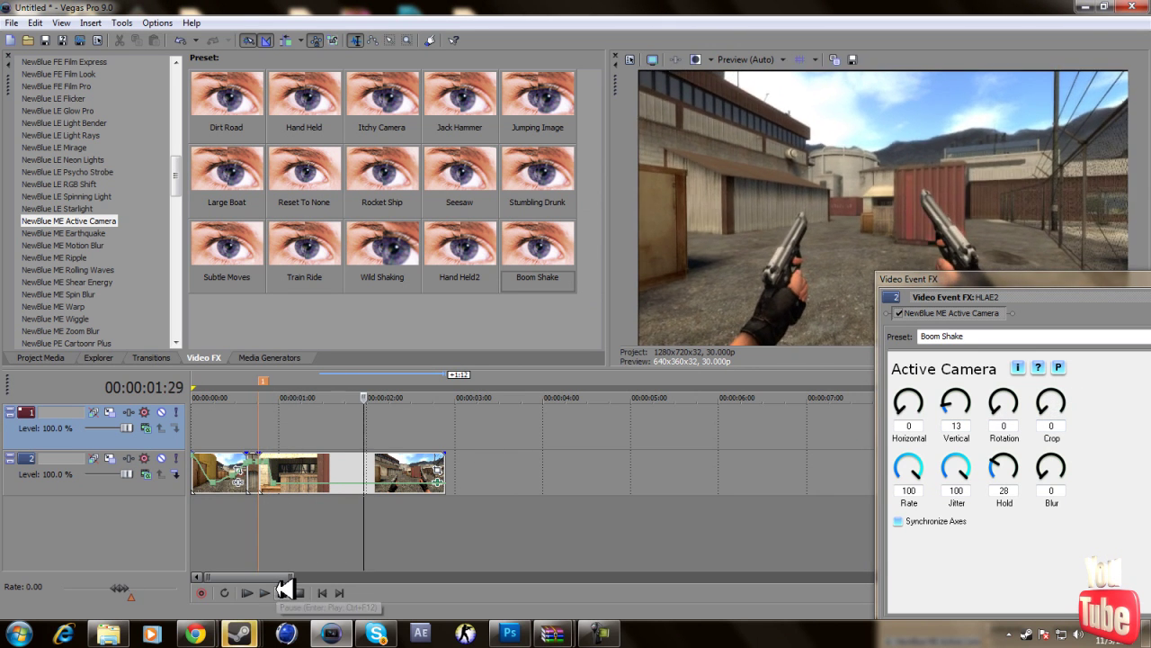
# Set the Active Camera effect's Crop to 17 and its Hold to 30.
pyautogui.click(1052, 426)
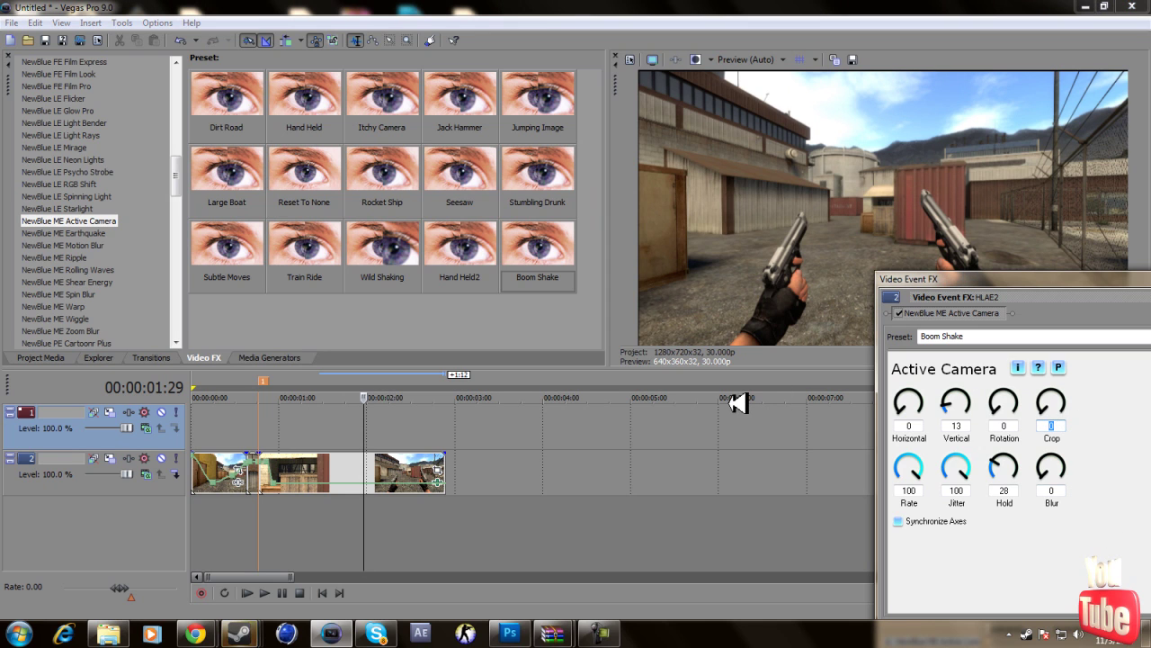
pyautogui.press('Return')
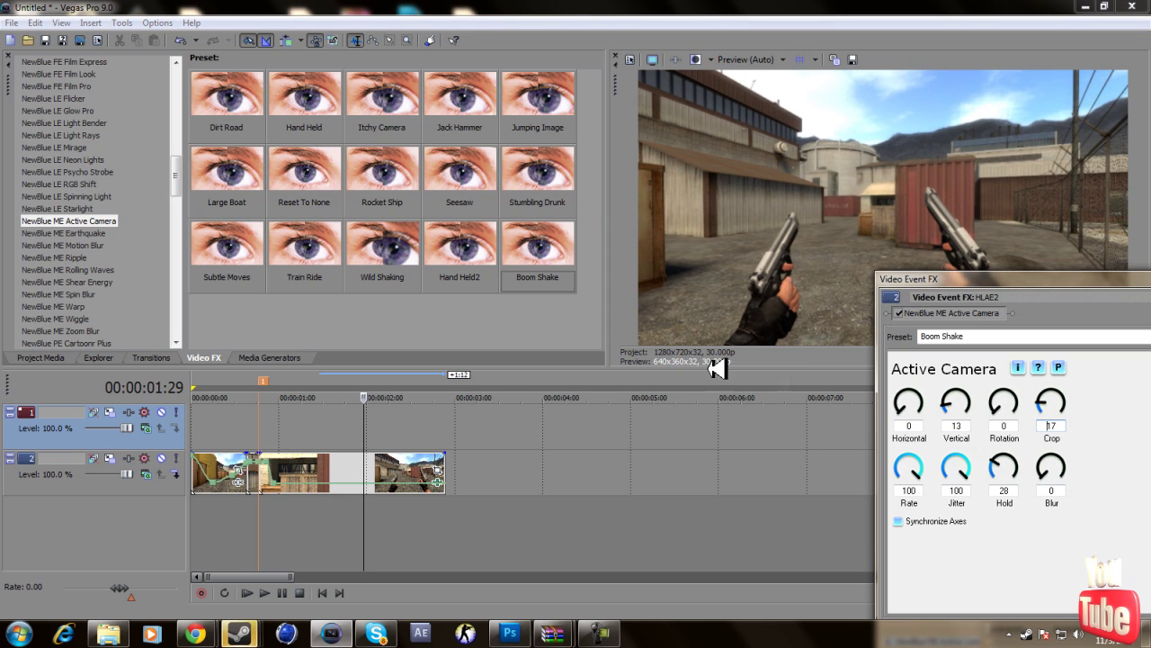
pyautogui.moveTo(968, 280); pyautogui.dragTo(155, 137)
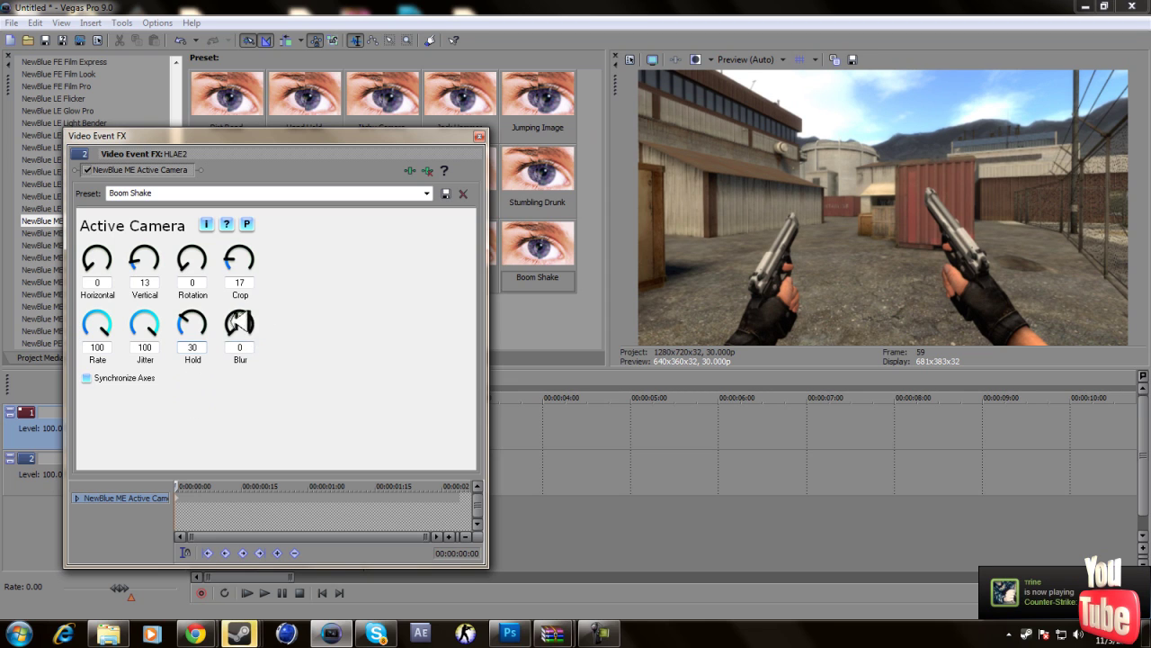
# Set the effect's Blur to 40 and preview the clip with the effect window moved off the timeline.
pyautogui.moveTo(278, 134); pyautogui.dragTo(1066, 336)
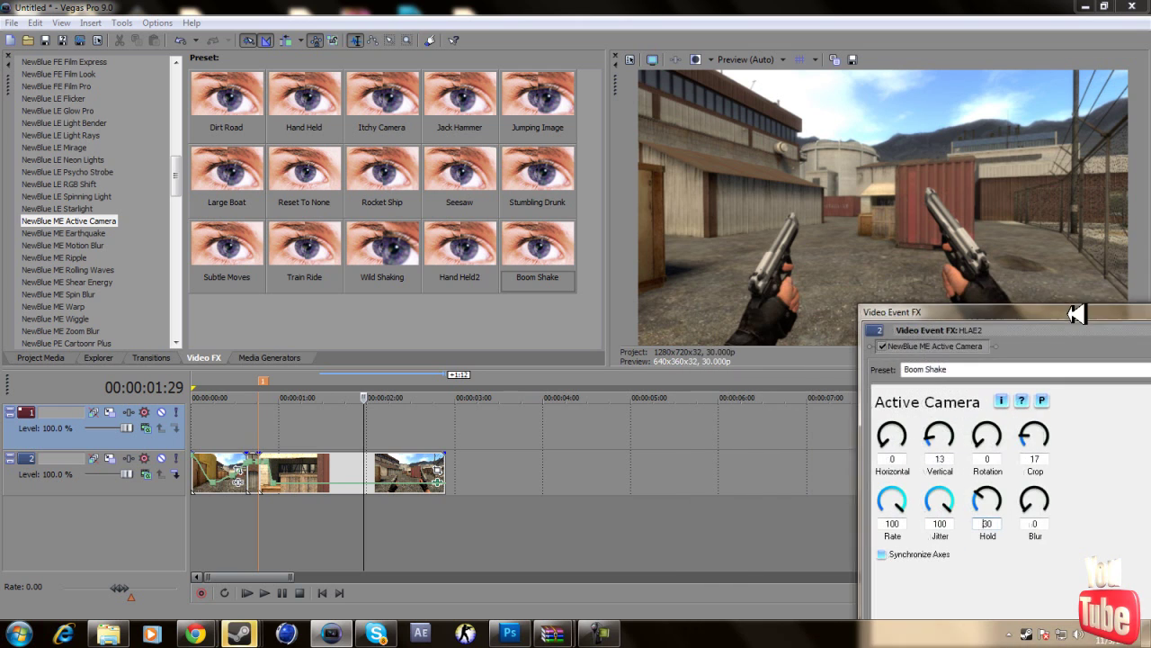
pyautogui.moveTo(1035, 502); pyautogui.dragTo(1036, 471)
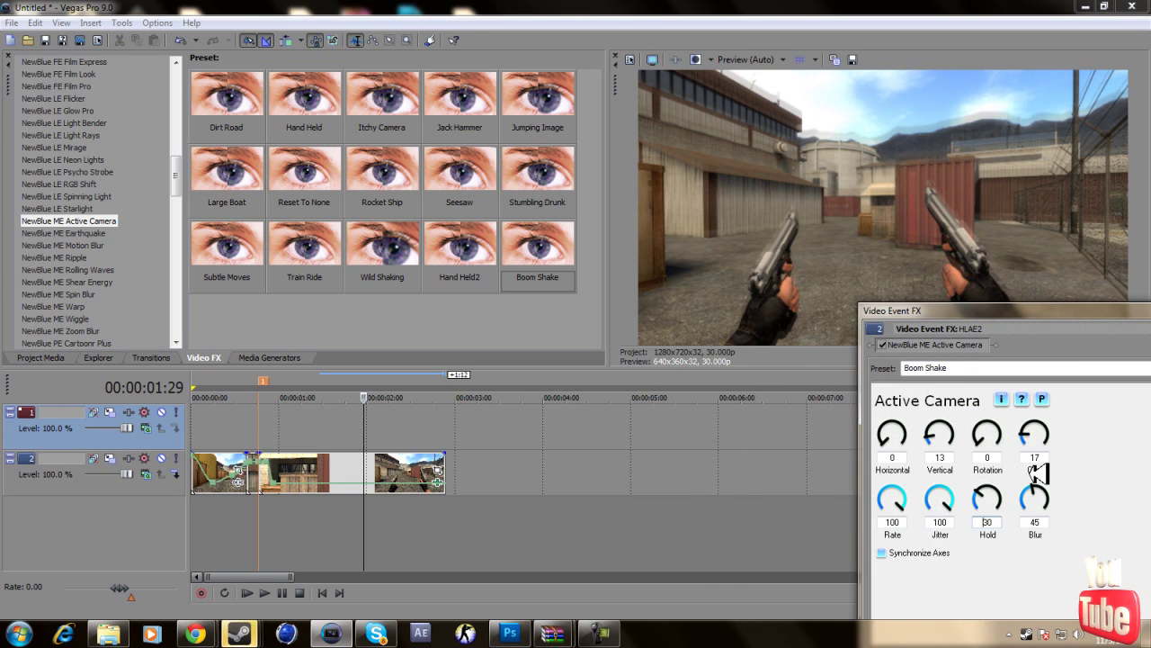
pyautogui.click(247, 511)
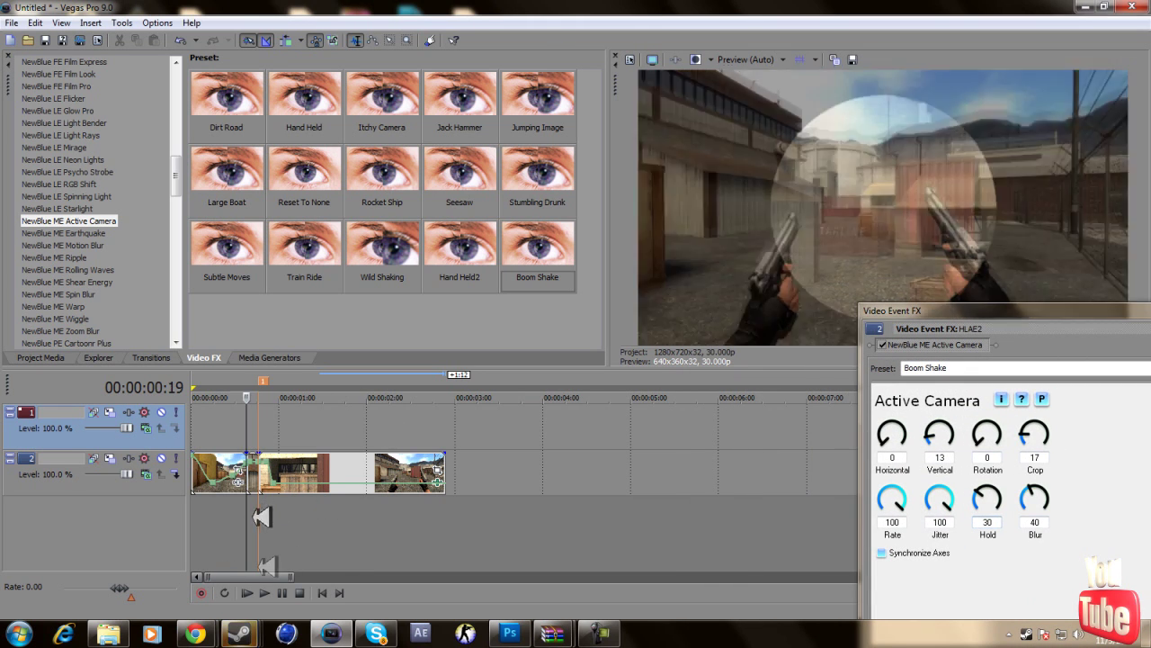
pyautogui.click(297, 592)
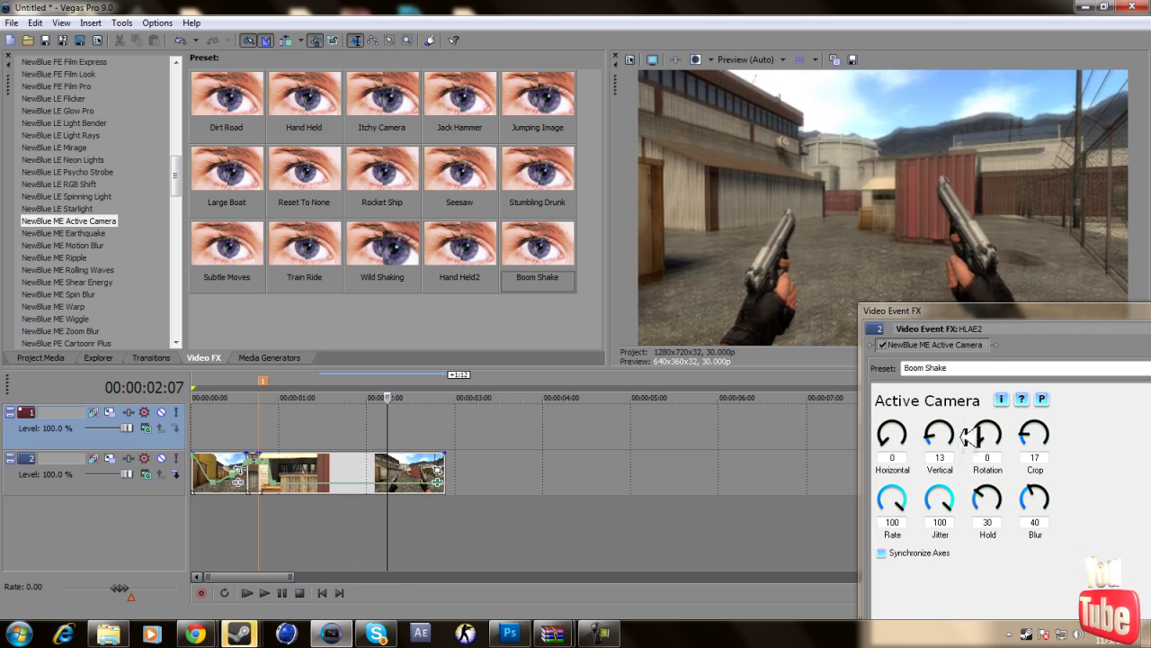
# Set the effect's Blur to 20 and place the cursor at the 00:00:00:23 marker with the effect window moved aside.
pyautogui.moveTo(972, 307); pyautogui.dragTo(539, 257)
pyautogui.moveTo(604, 438); pyautogui.dragTo(600, 447)
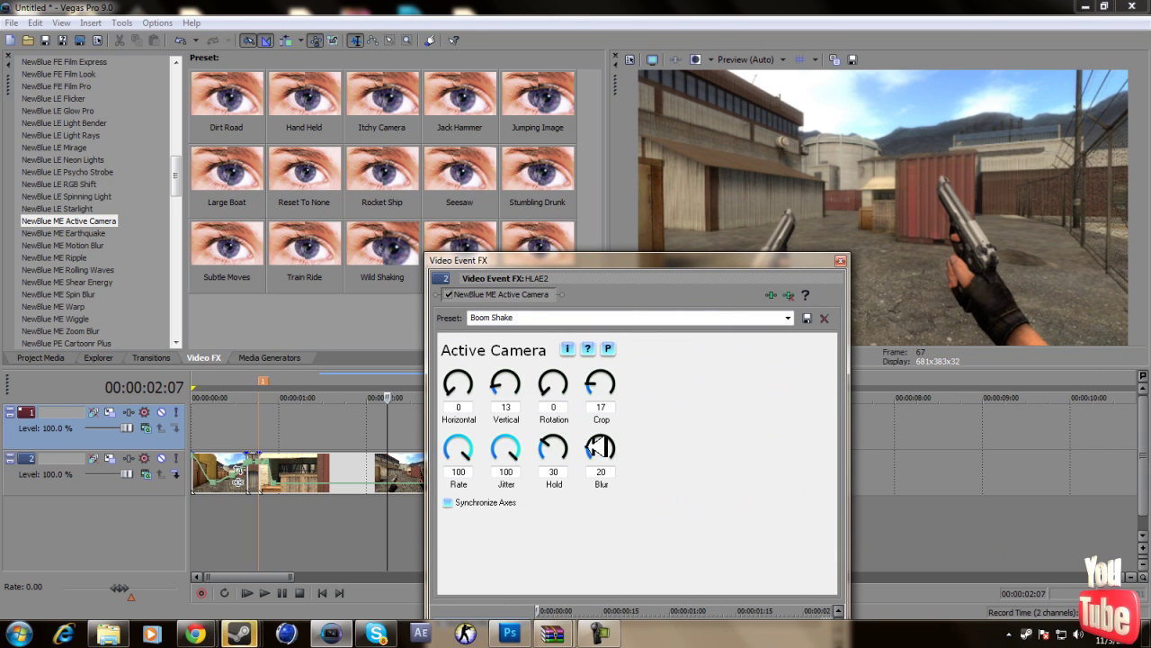
pyautogui.moveTo(547, 260); pyautogui.dragTo(766, 373)
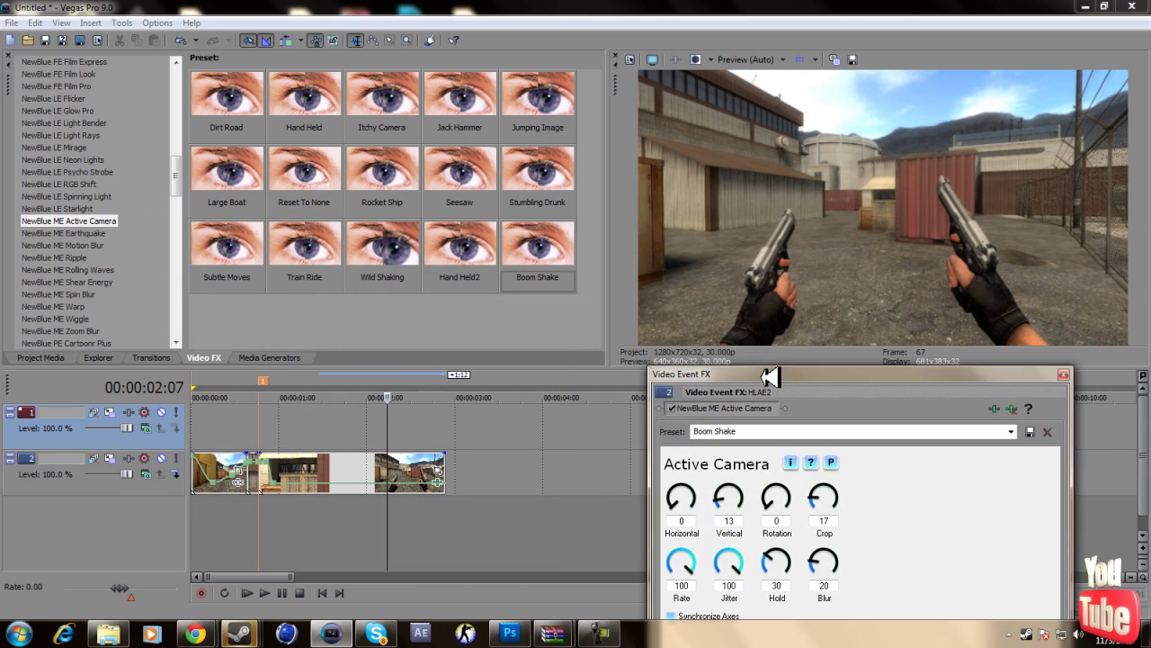
pyautogui.click(261, 438)
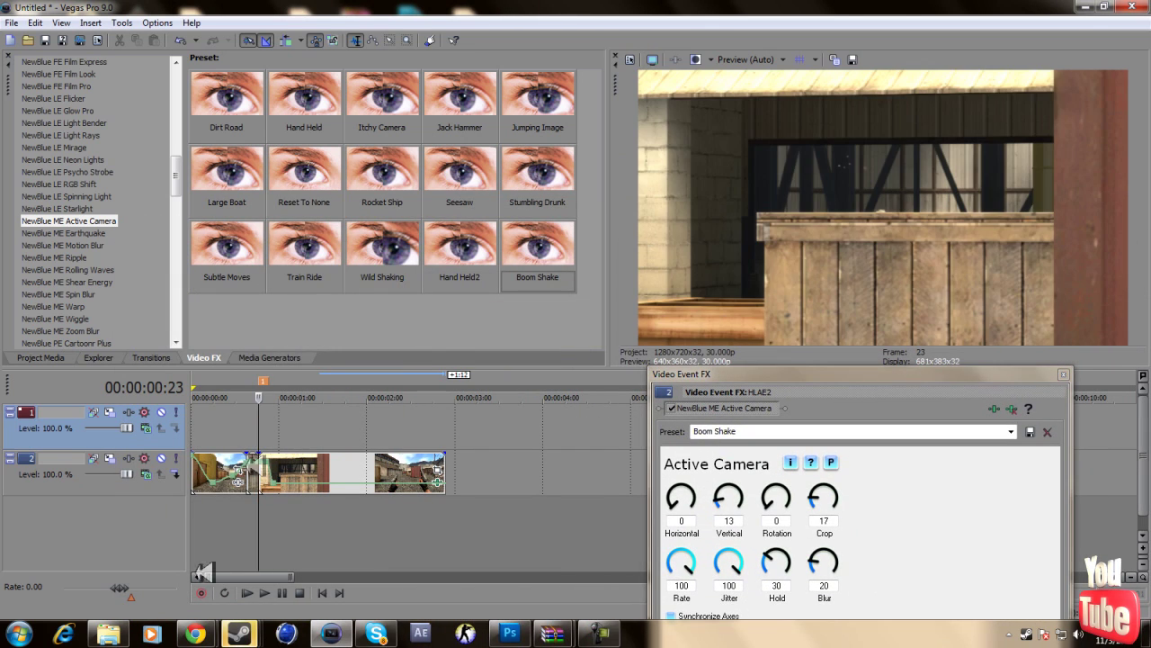
# Play the clip from the first marker, position the cursor at 00:00:01:27 and add a second marker there.
pyautogui.click(270, 592)
pyautogui.click(283, 593)
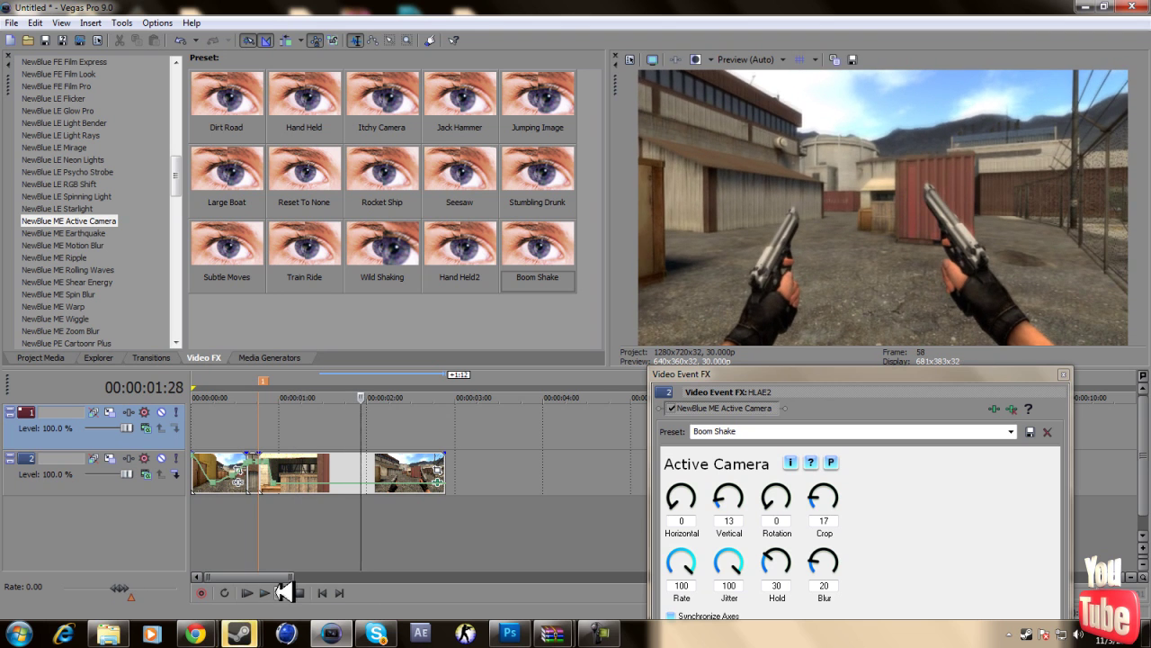
pyautogui.moveTo(364, 439)
pyautogui.mouseDown()
pyautogui.moveTo(349, 441)
pyautogui.moveTo(376, 436)
pyautogui.moveTo(360, 439)
pyautogui.mouseUp()
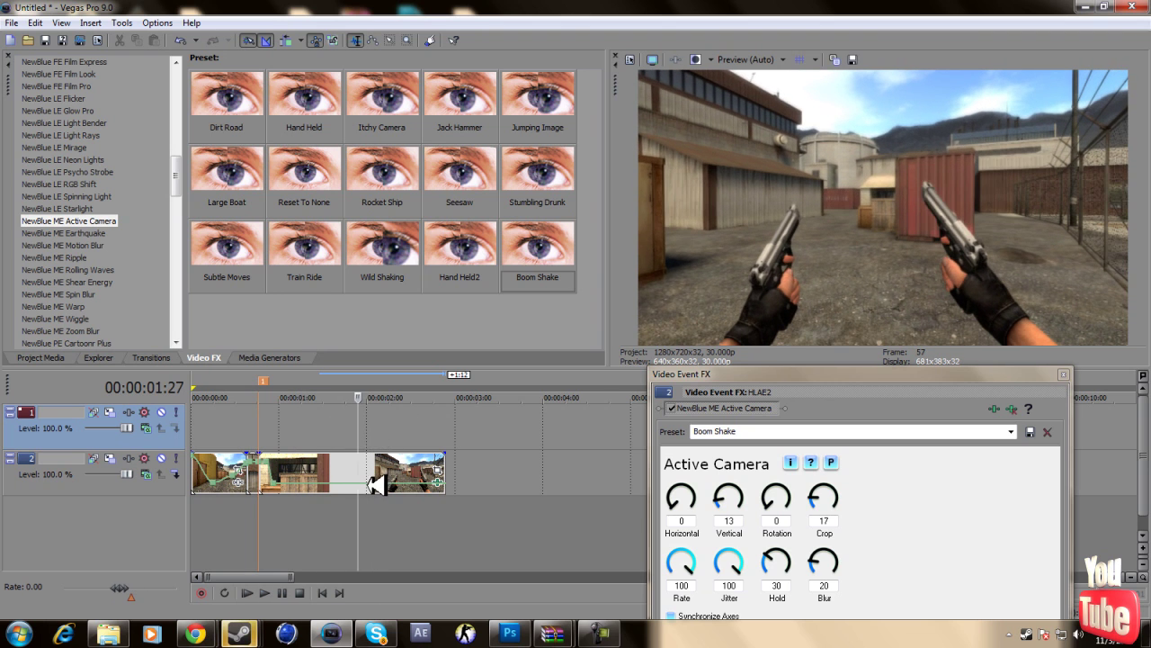
# At 00:00:01:04 in the effect's keyframe timeline, set Vertical to 0 and Crop to 8, and close the effect window.
pyautogui.moveTo(783, 374); pyautogui.dragTo(758, 147)
pyautogui.moveTo(746, 490); pyautogui.dragTo(887, 483)
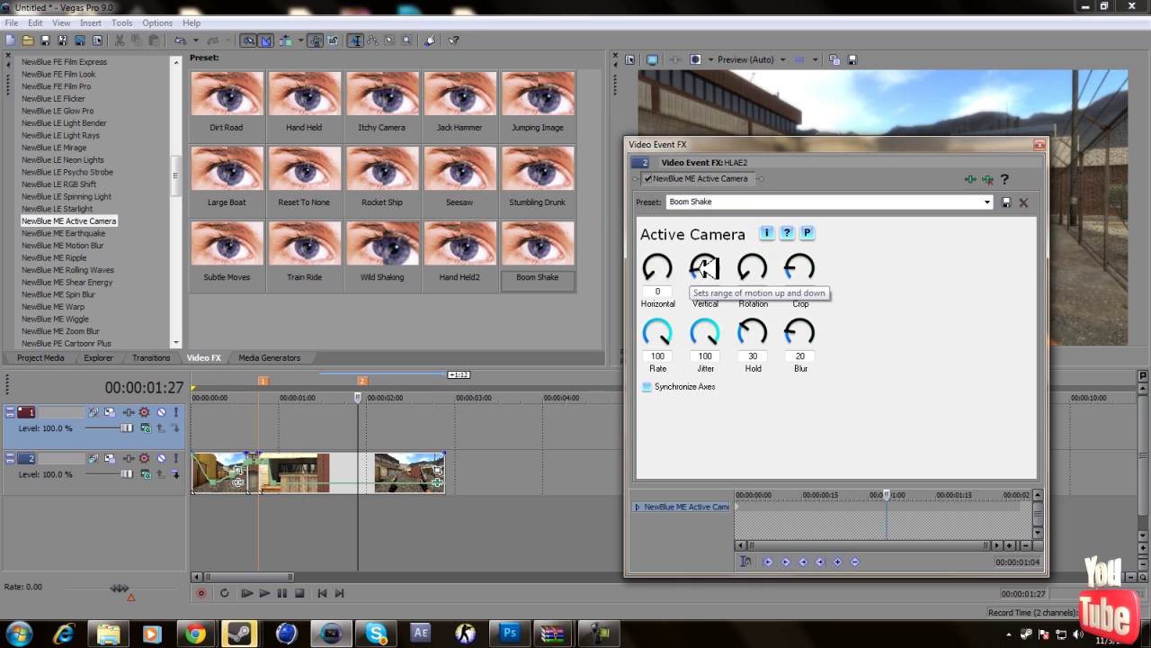
pyautogui.moveTo(705, 268); pyautogui.dragTo(706, 306)
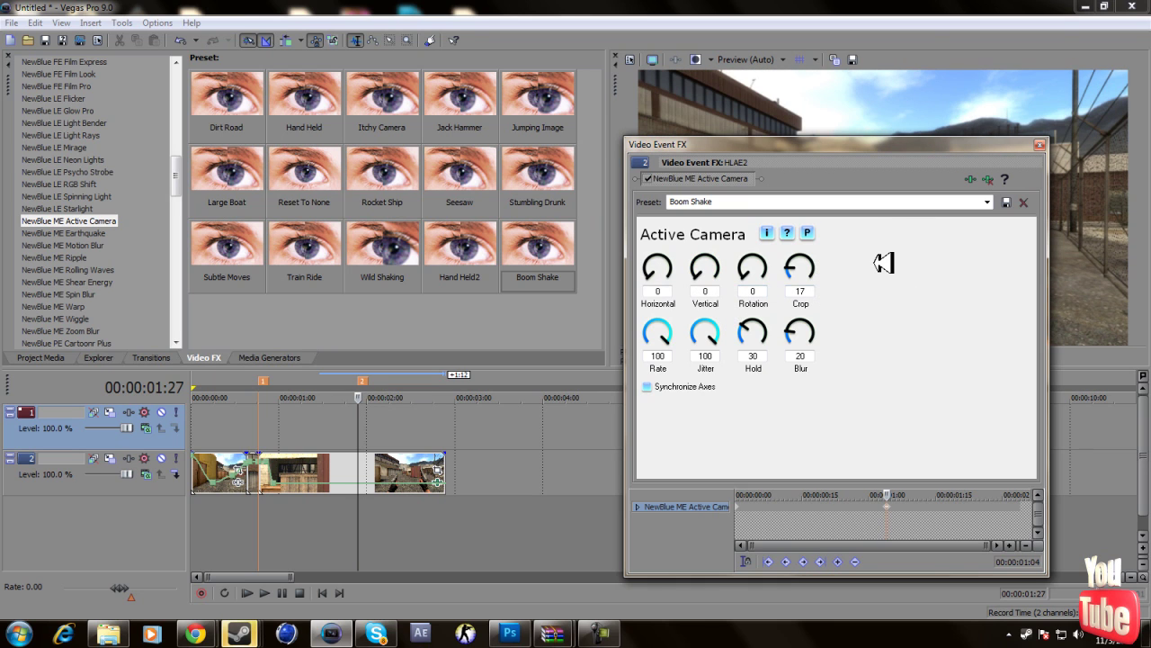
pyautogui.moveTo(802, 264); pyautogui.dragTo(798, 272)
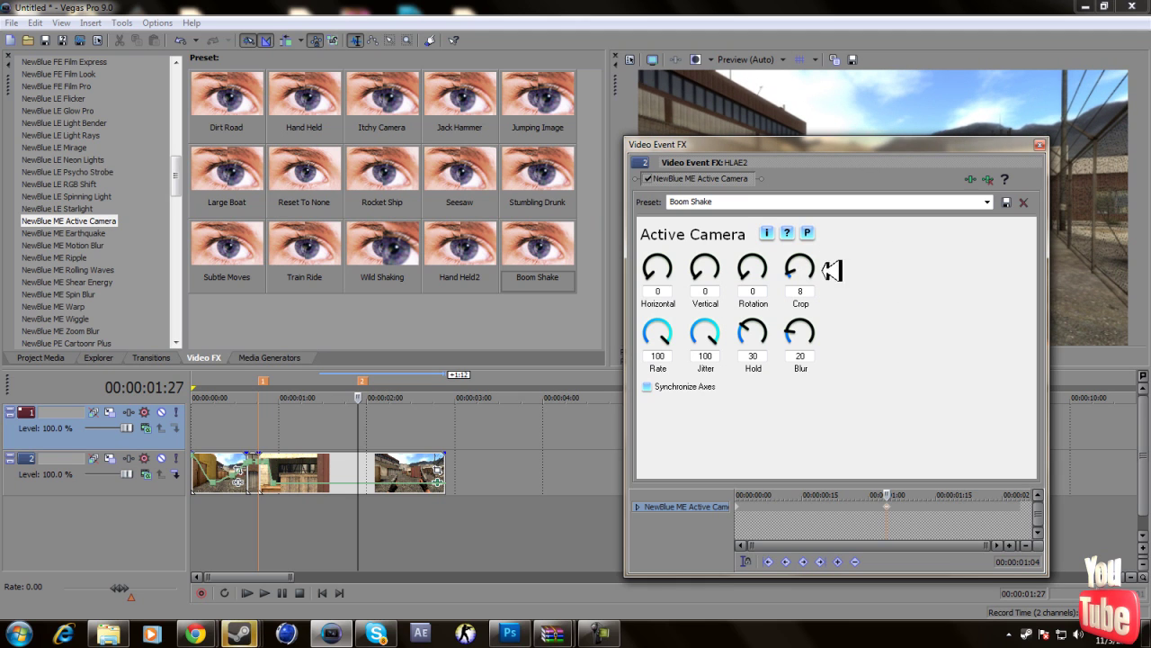
pyautogui.click(1040, 144)
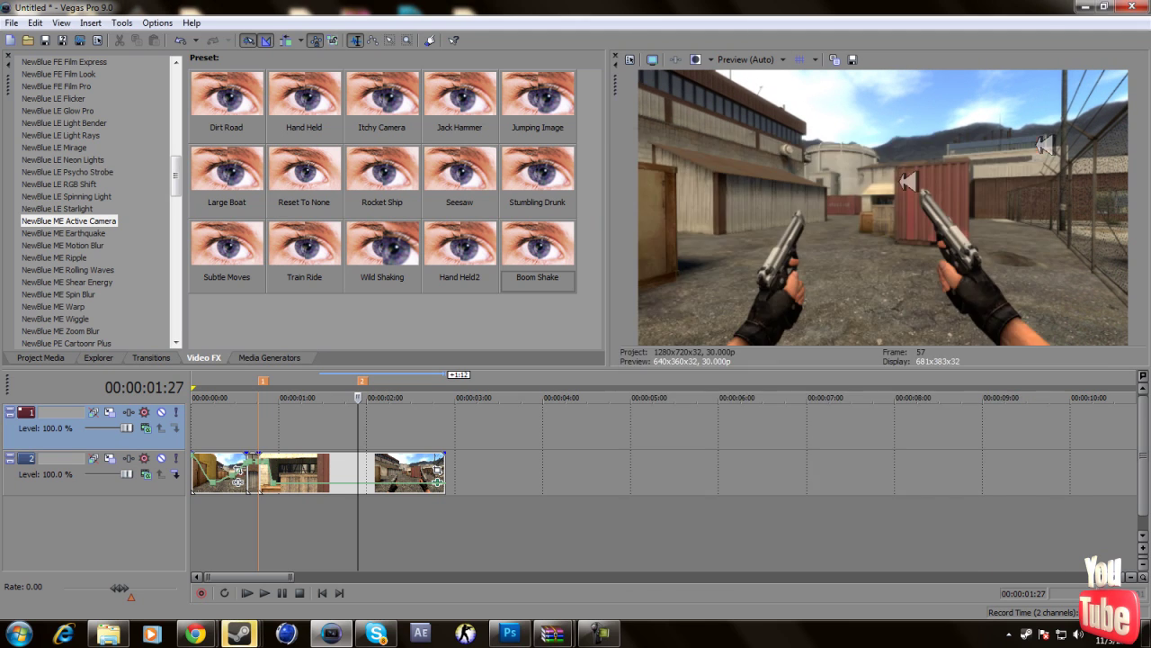
# Play the clip through both markers to review how the shake fades between the keyframes.
pyautogui.click(246, 520)
pyautogui.click(284, 593)
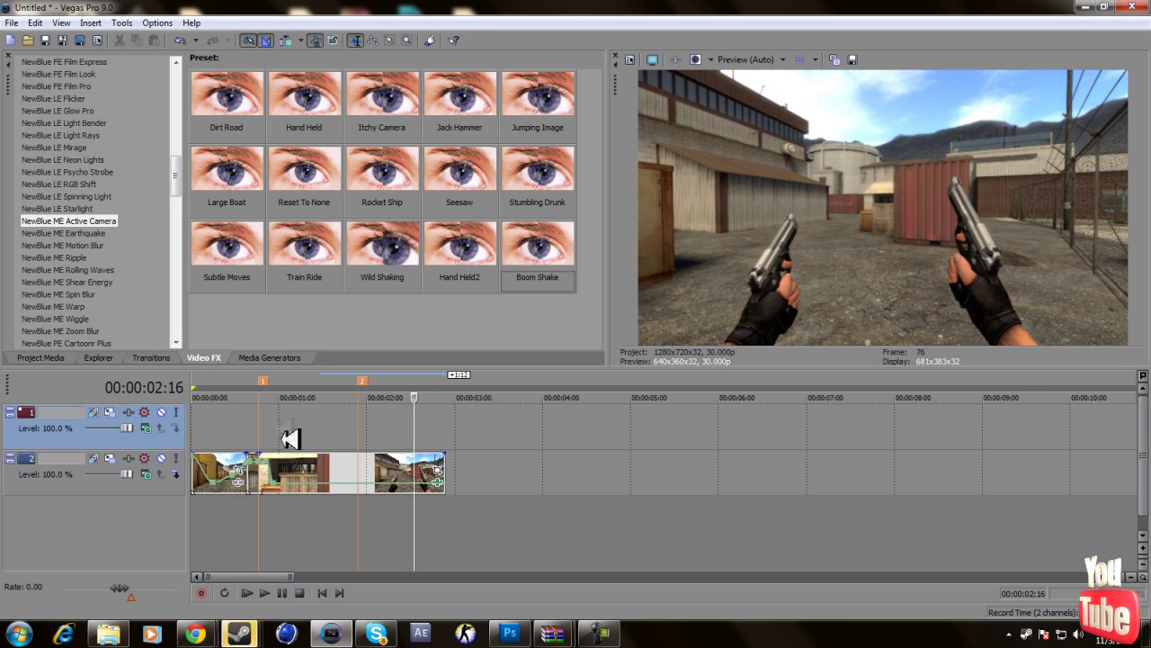
pyautogui.press('space')
pyautogui.click(265, 590)
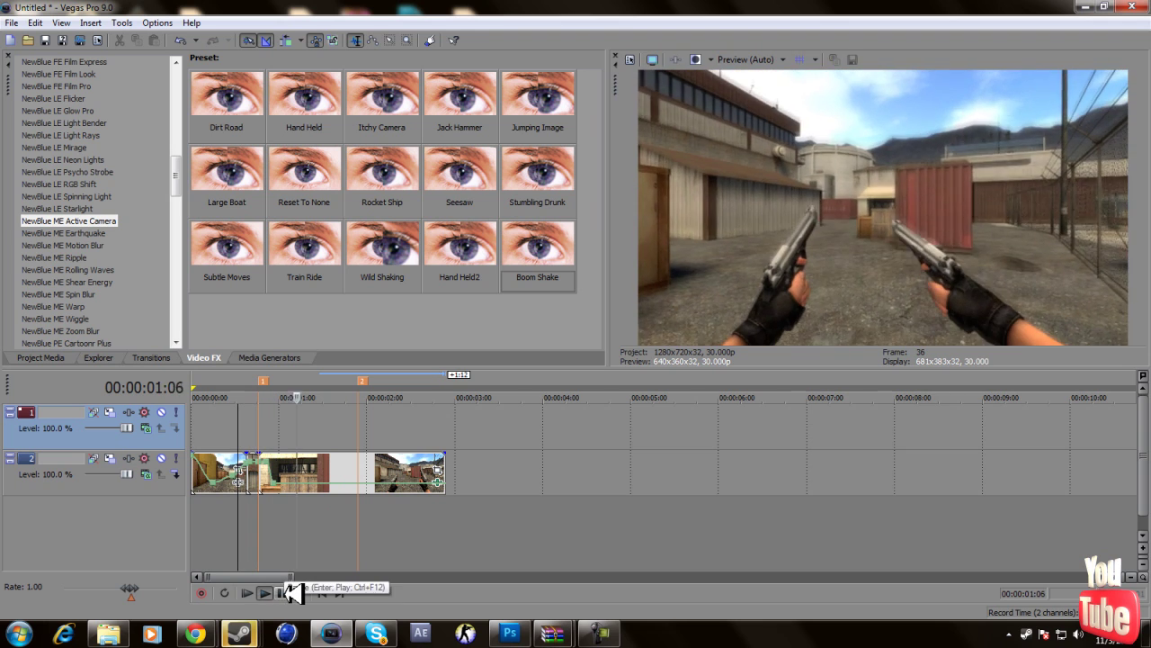
pyautogui.click(286, 593)
pyautogui.click(439, 470)
pyautogui.click(820, 108)
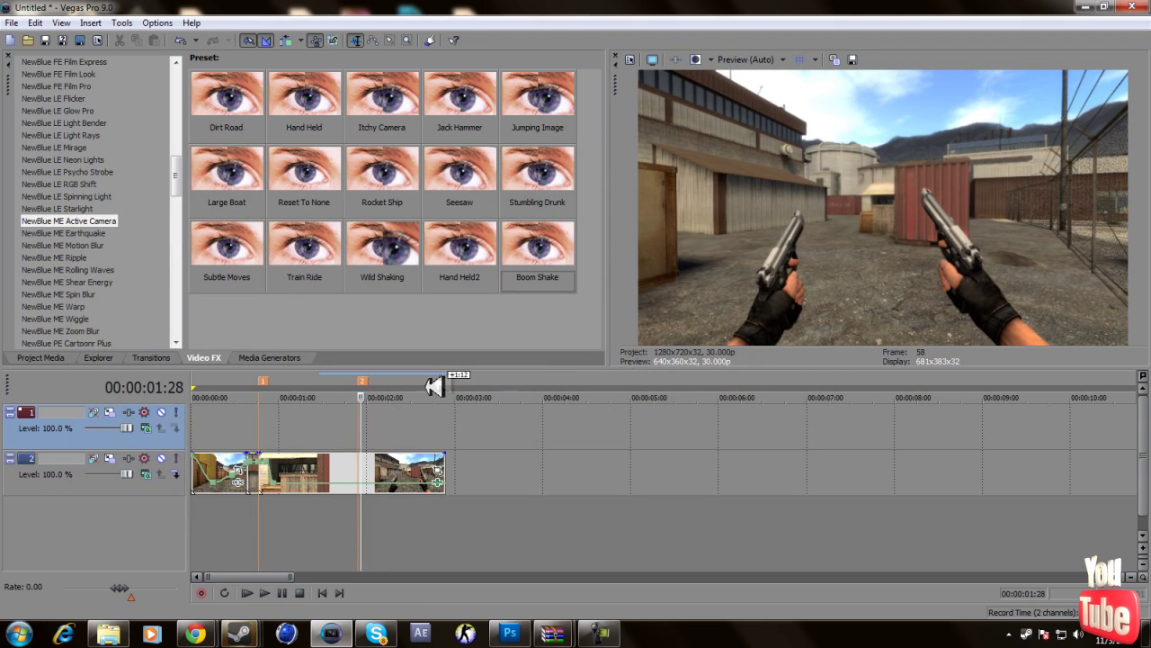
# Open the clip's effect settings clear of the preview and replay the shake from the 00:00:00:23 marker.
pyautogui.click(438, 482)
pyautogui.moveTo(754, 137); pyautogui.dragTo(756, 454)
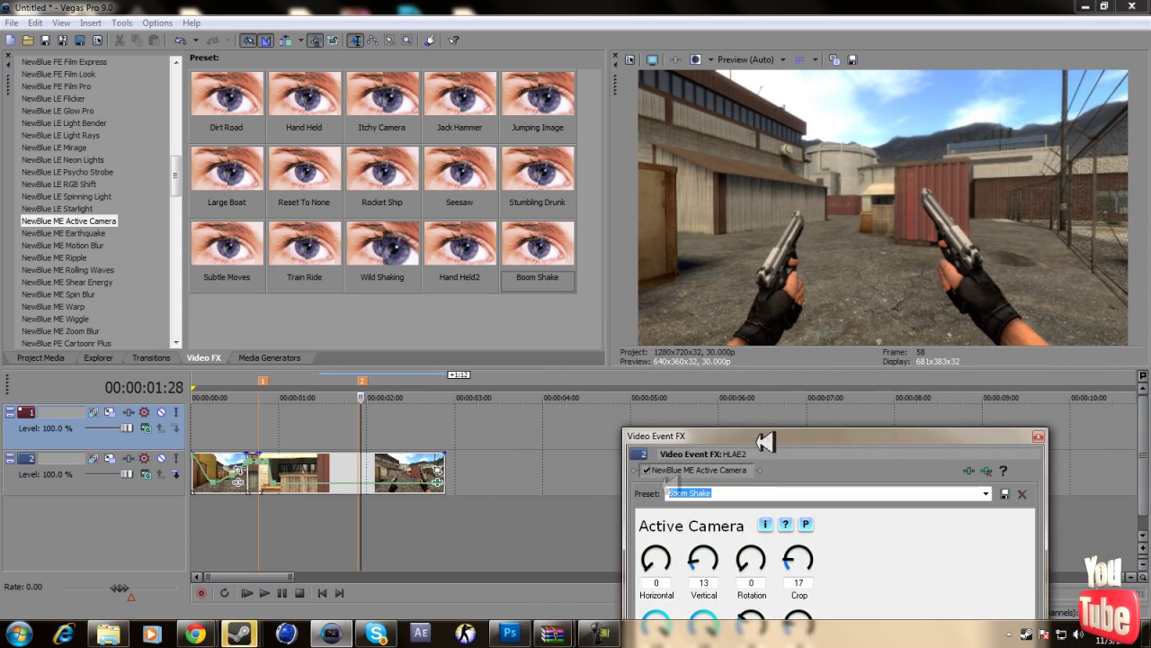
pyautogui.click(260, 504)
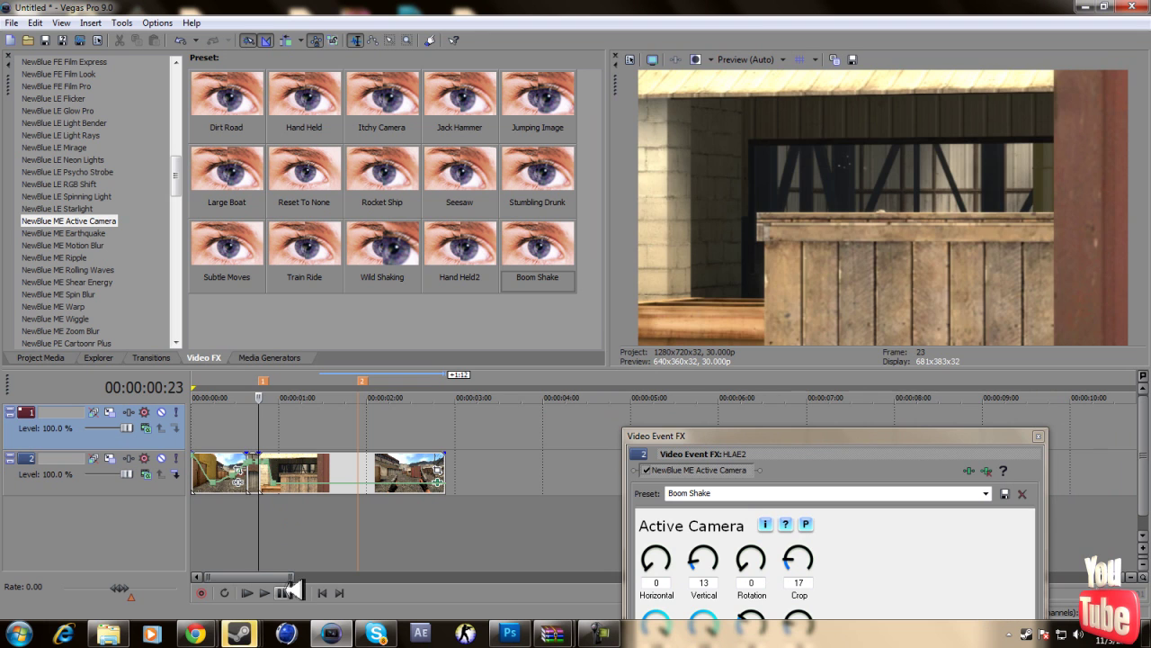
pyautogui.click(270, 586)
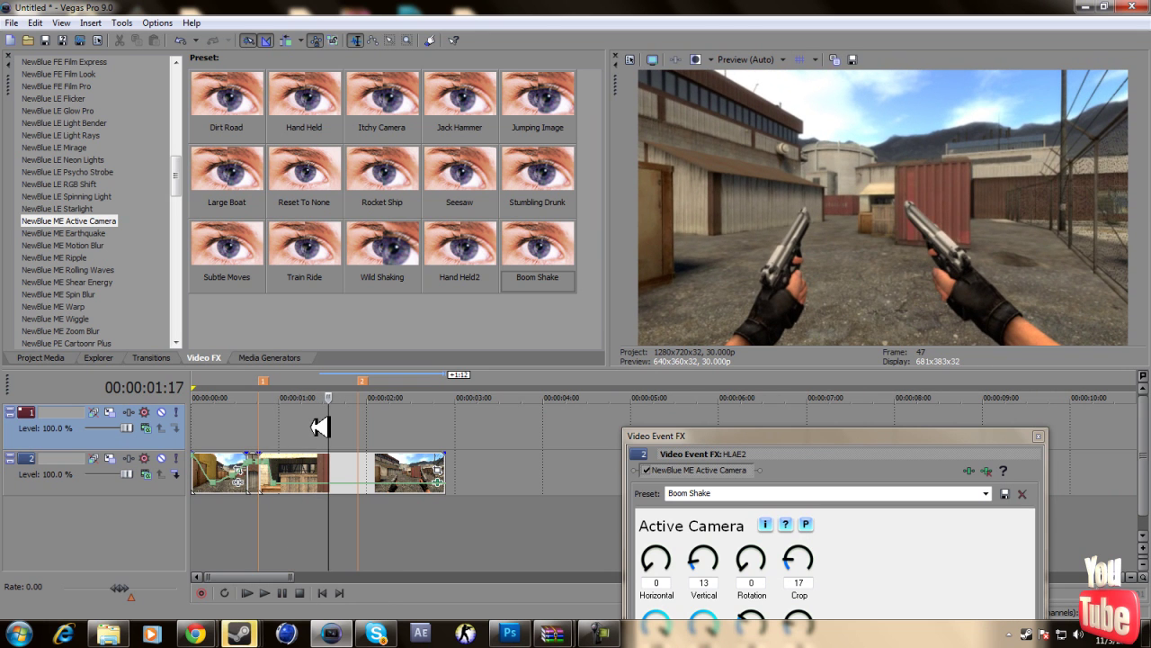
# Move the Active Camera effect's first keyframe to about 00:00:00:15 on its keyframe timeline and close the effect window.
pyautogui.moveTo(841, 436); pyautogui.dragTo(793, 117)
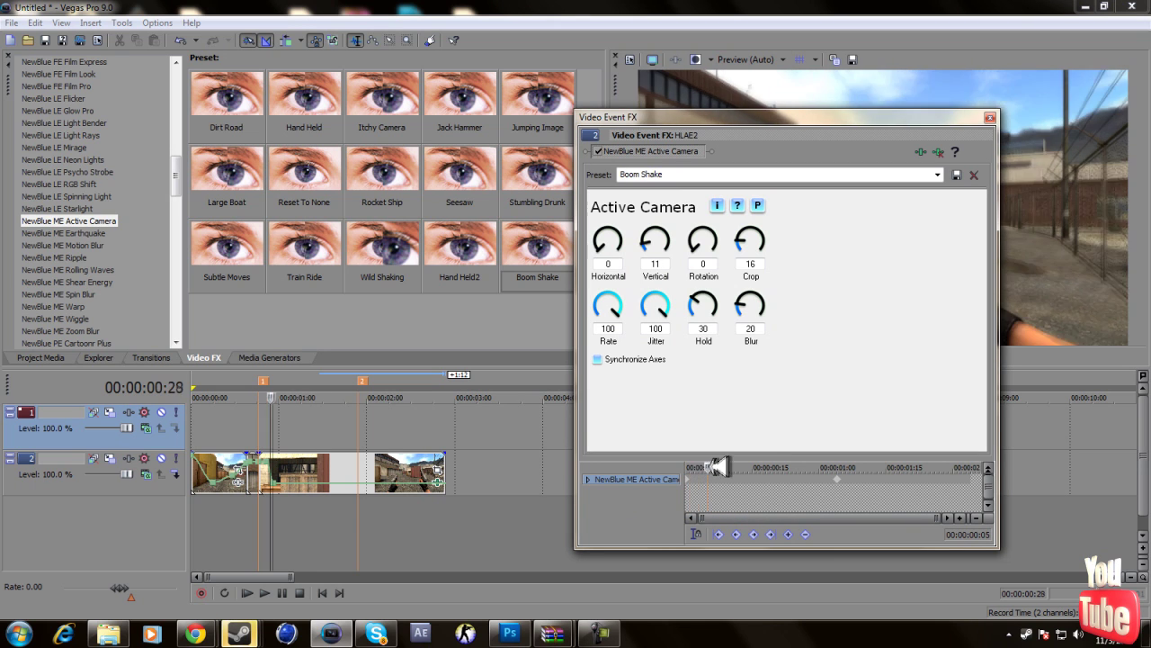
pyautogui.moveTo(758, 465); pyautogui.dragTo(765, 464)
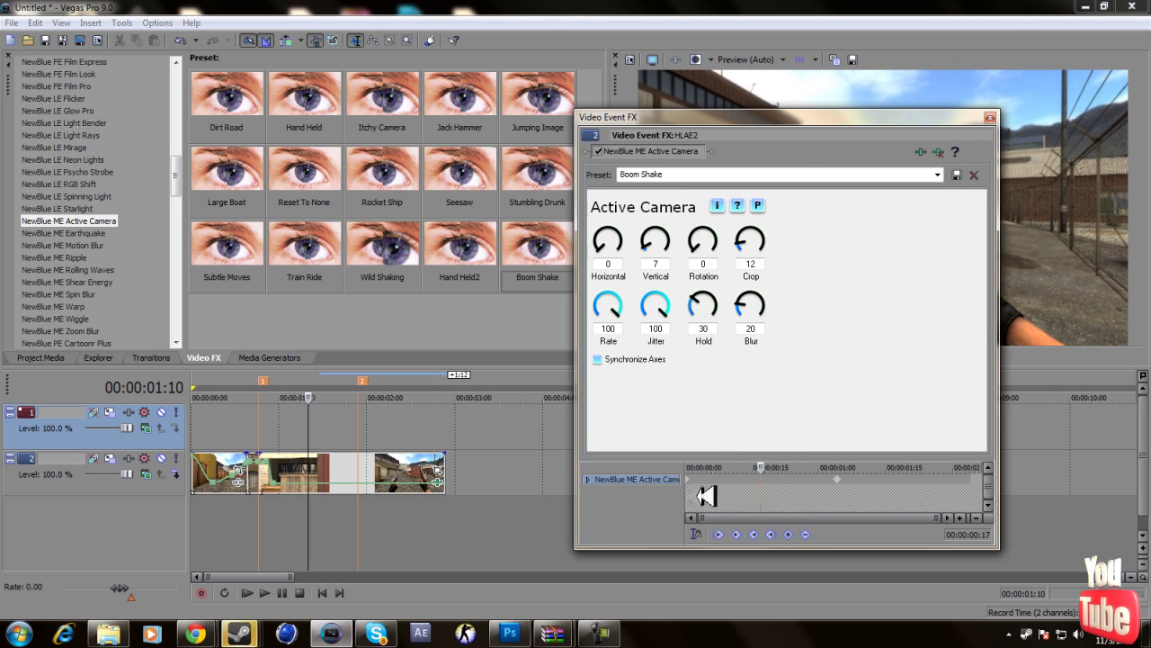
pyautogui.moveTo(696, 482); pyautogui.dragTo(767, 481)
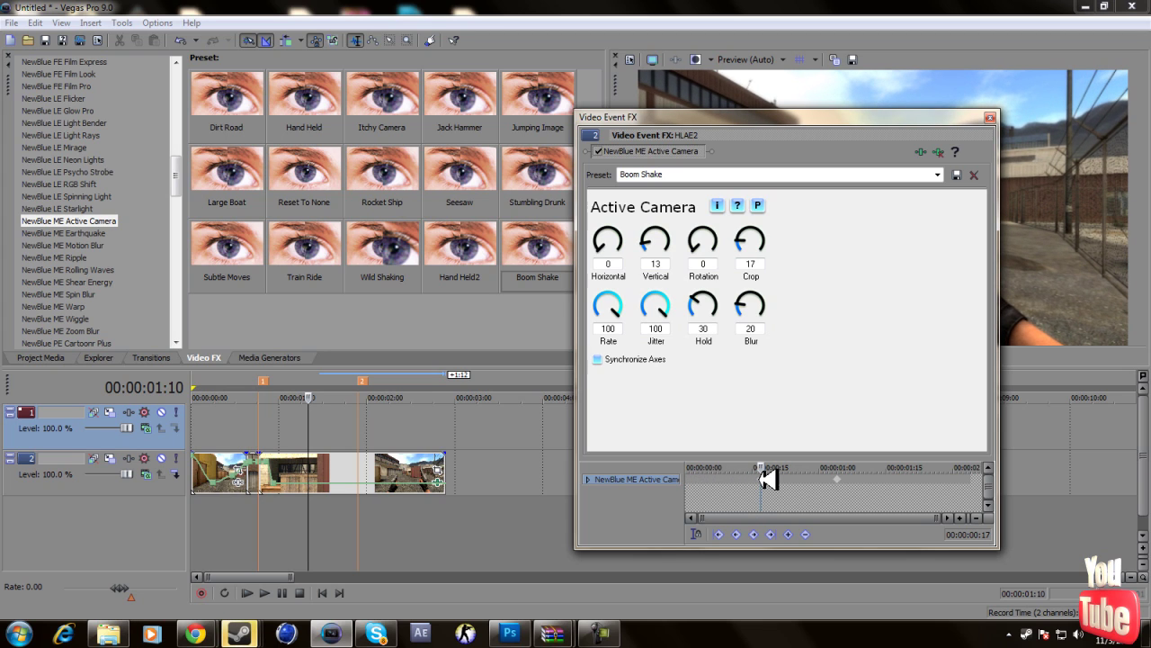
pyautogui.moveTo(763, 481); pyautogui.dragTo(754, 480)
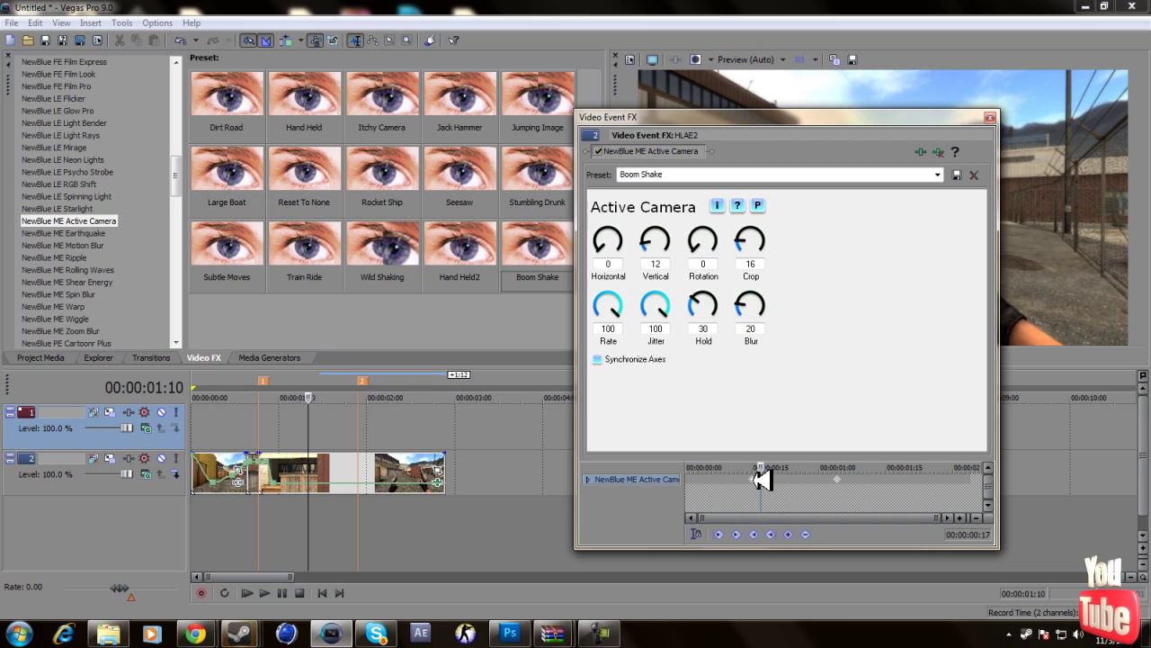
pyautogui.click(990, 116)
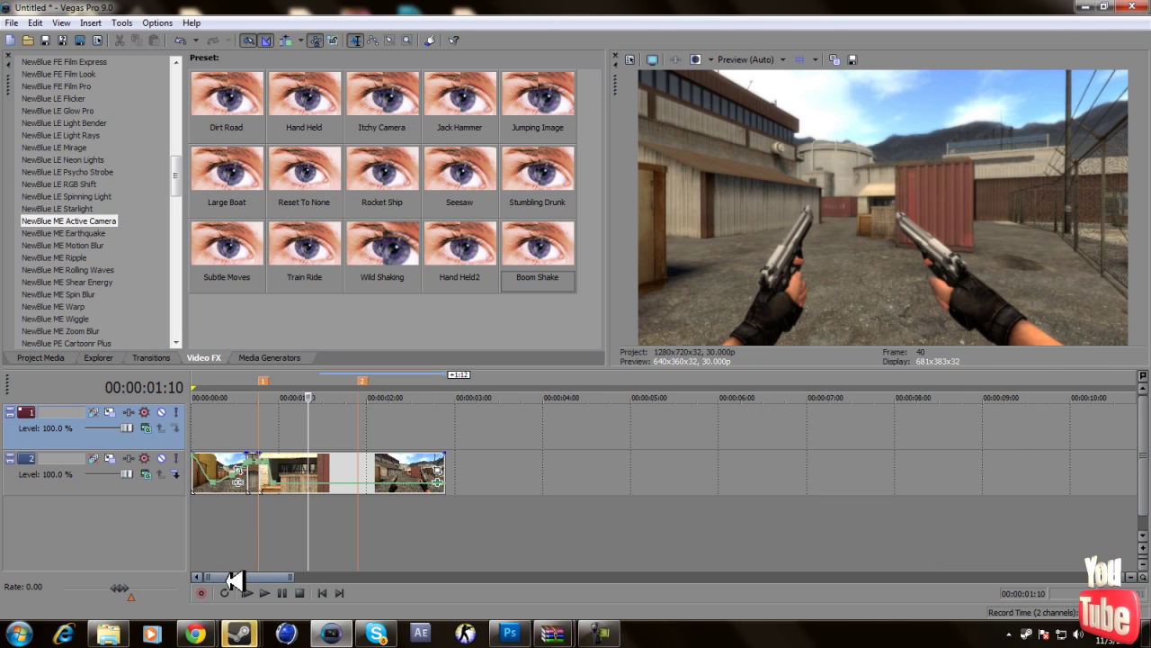
# Reopen the clip's effect settings and scrub the keyframe timeline to 00:00:01:16 to examine how the values change.
pyautogui.click(230, 509)
pyautogui.click(439, 472)
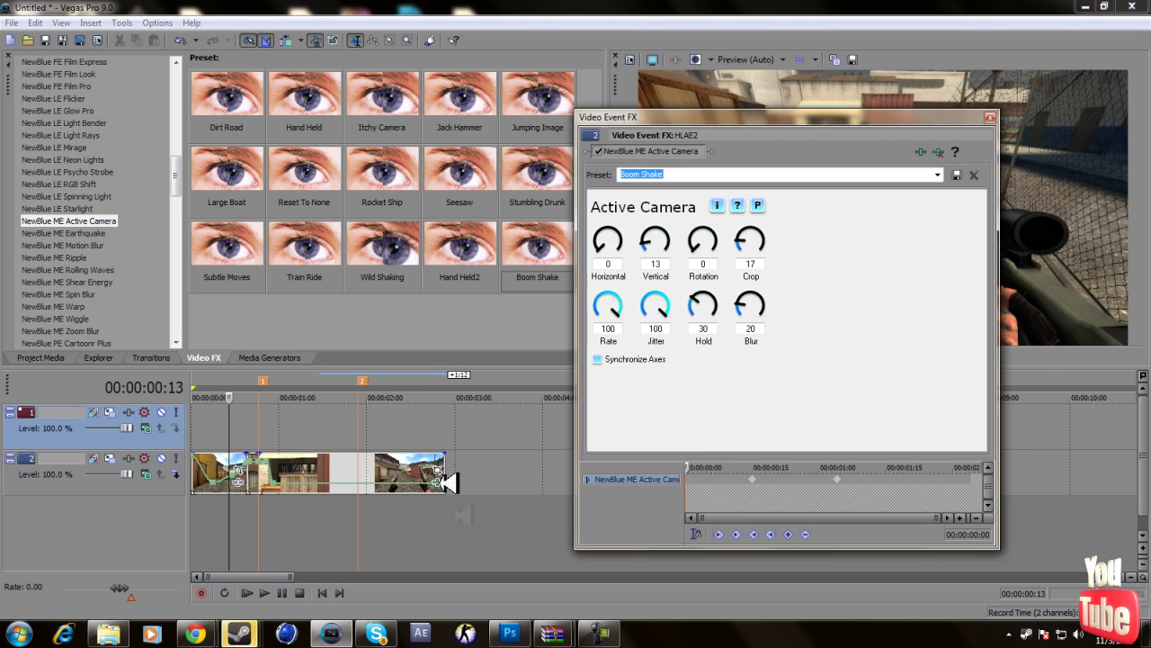
pyautogui.moveTo(697, 462); pyautogui.dragTo(890, 465)
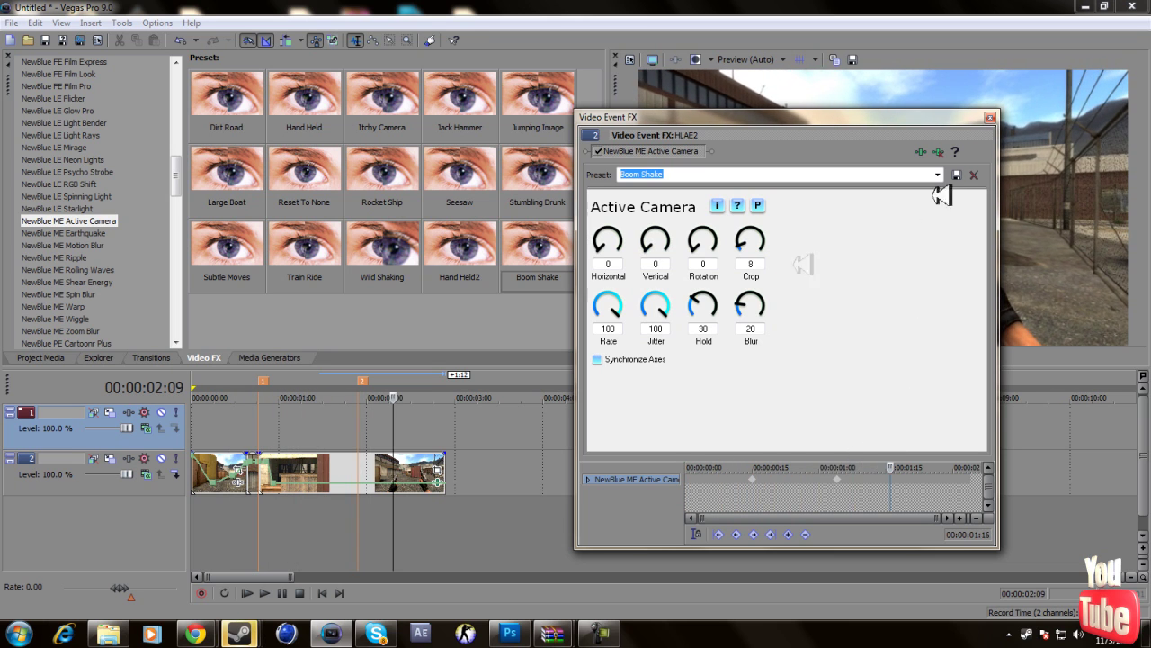
pyautogui.click(990, 116)
# Play the sequence repeatedly from near its start to check the timing of the delayed shake fade.
pyautogui.click(247, 592)
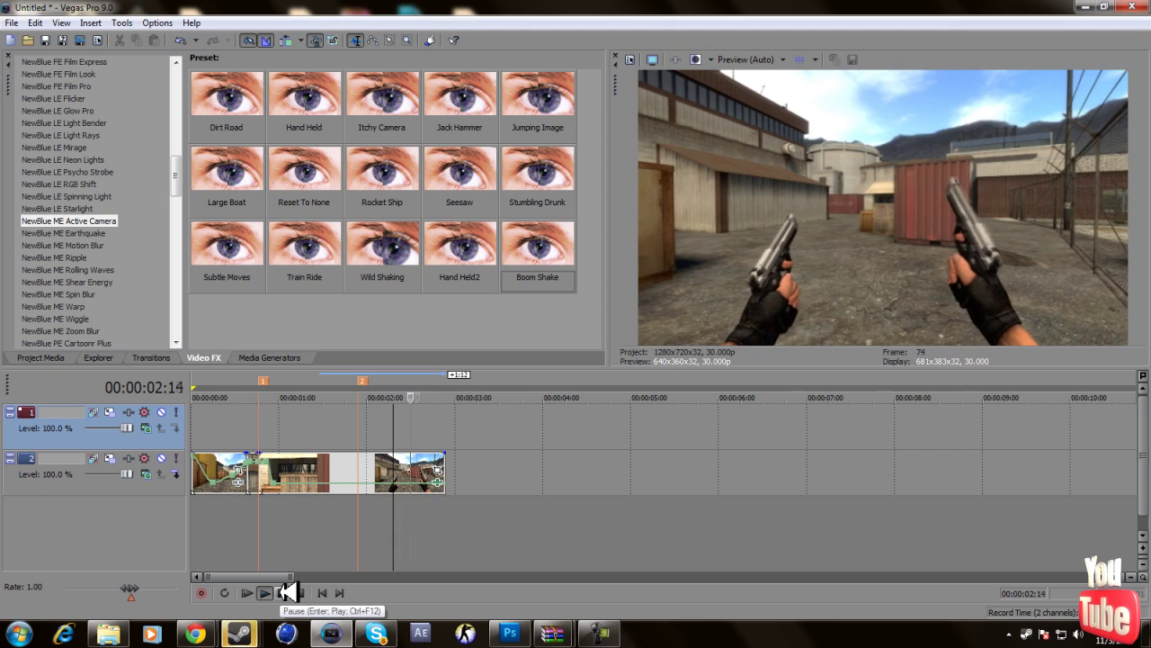
pyautogui.click(205, 534)
pyautogui.click(293, 587)
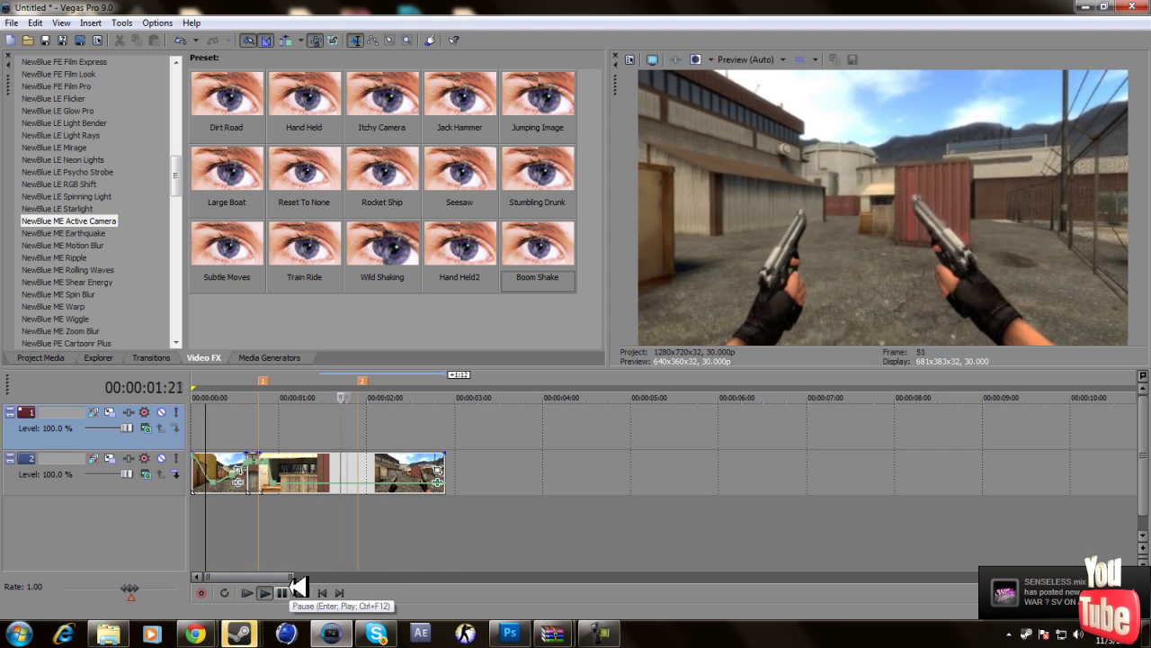
pyautogui.click(295, 586)
pyautogui.click(240, 532)
pyautogui.click(221, 533)
pyautogui.click(205, 535)
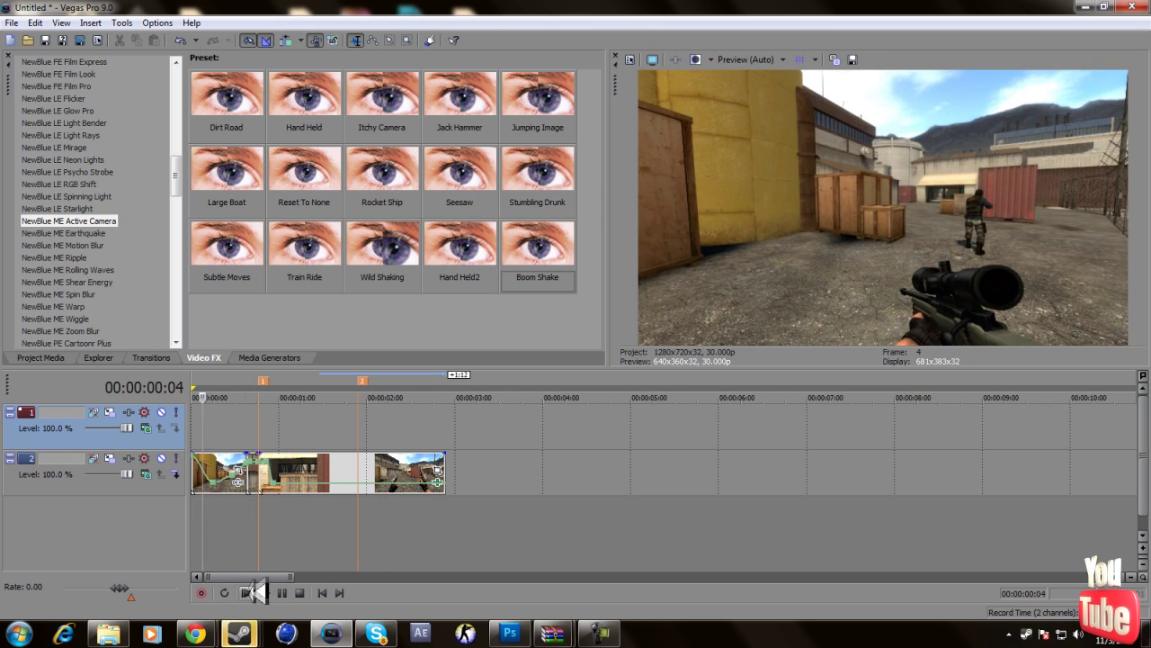
pyautogui.click(250, 592)
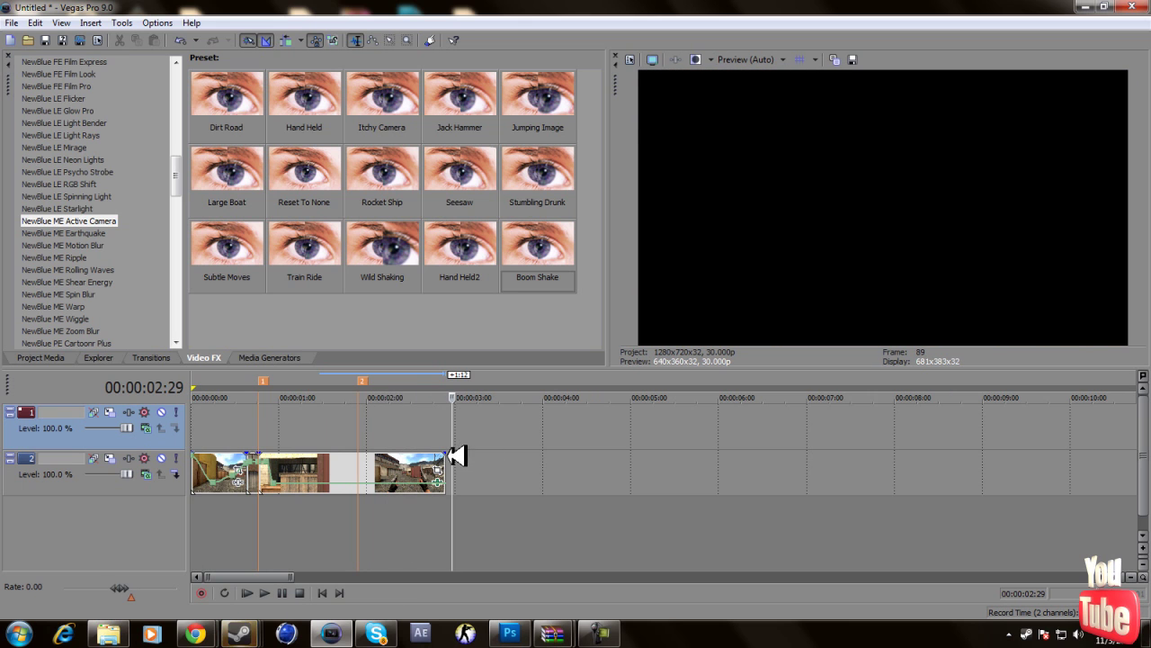
# Extend the end of the second clip by 2:16 and play the lengthened clip.
pyautogui.click(453, 460)
pyautogui.moveTo(457, 461); pyautogui.dragTo(670, 468)
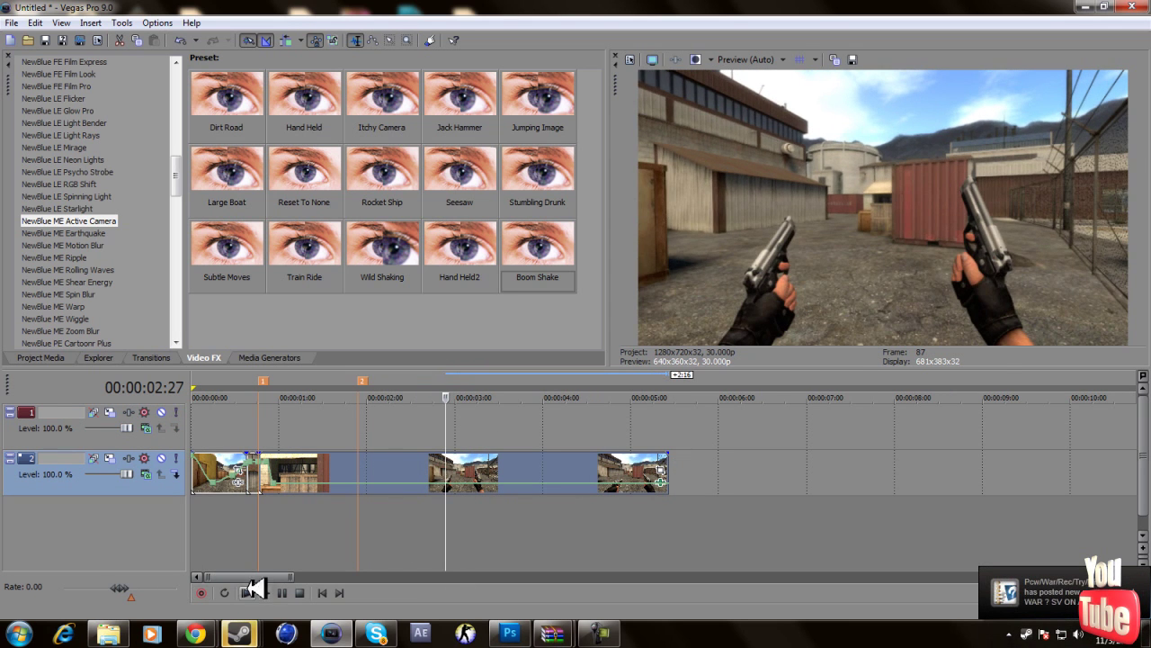
pyautogui.click(247, 593)
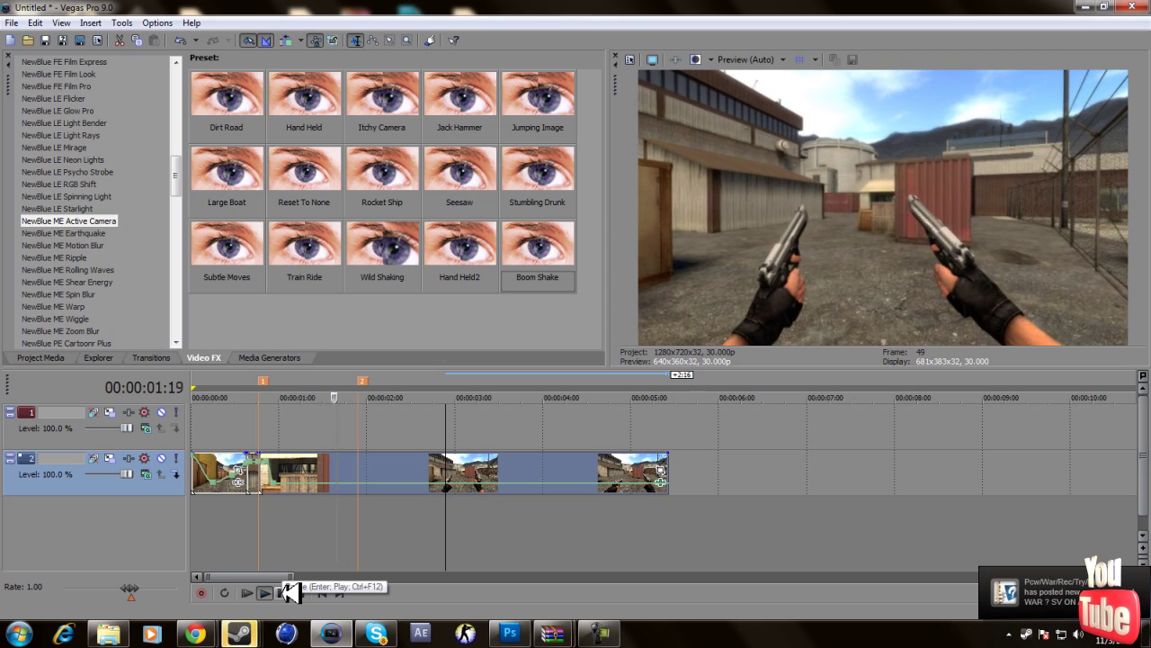
pyautogui.click(282, 592)
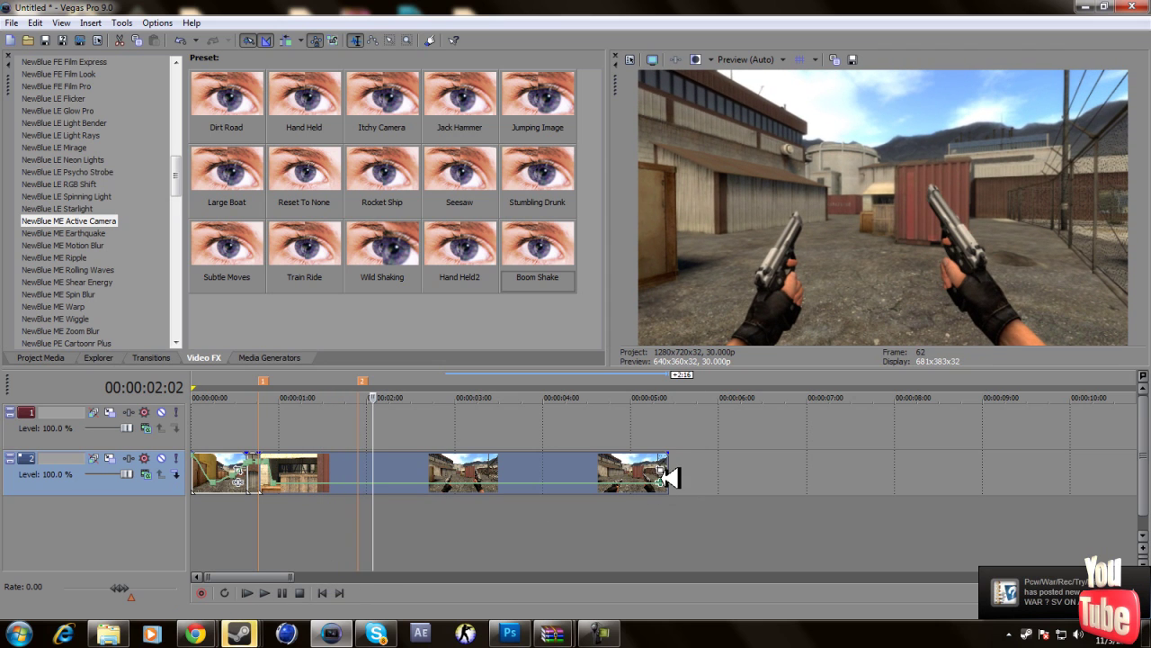
# Move the Active Camera effect's second keyframe to about 00:00:02:00 on its keyframe timeline and close the effect window.
pyautogui.click(664, 471)
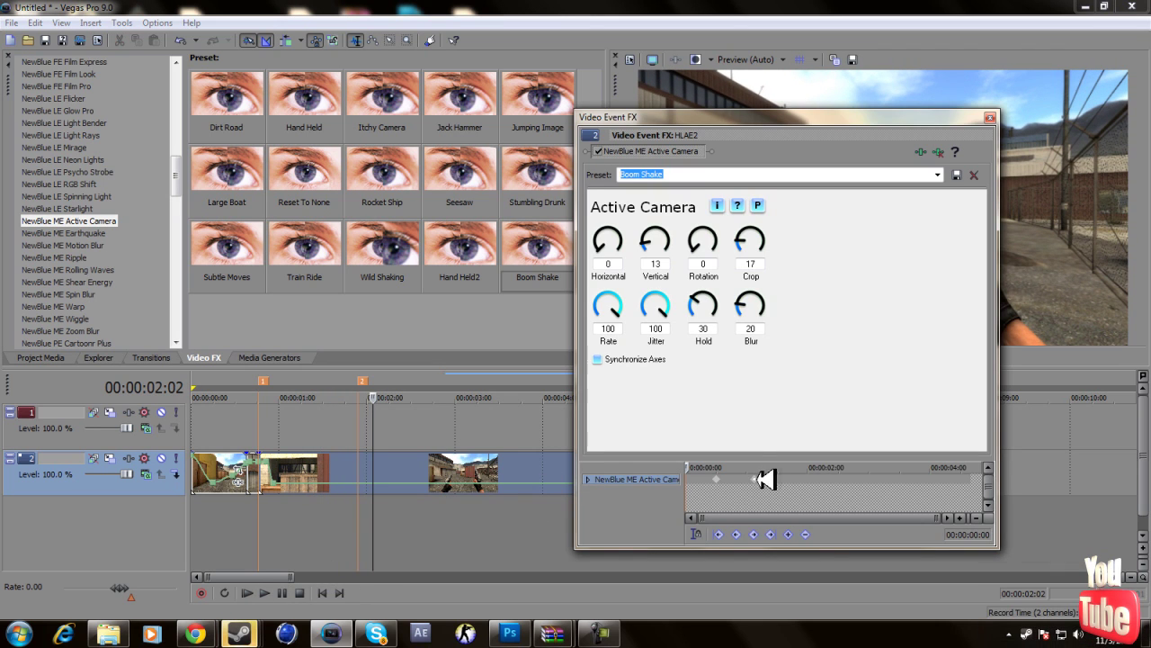
pyautogui.moveTo(756, 479); pyautogui.dragTo(811, 478)
pyautogui.click(990, 117)
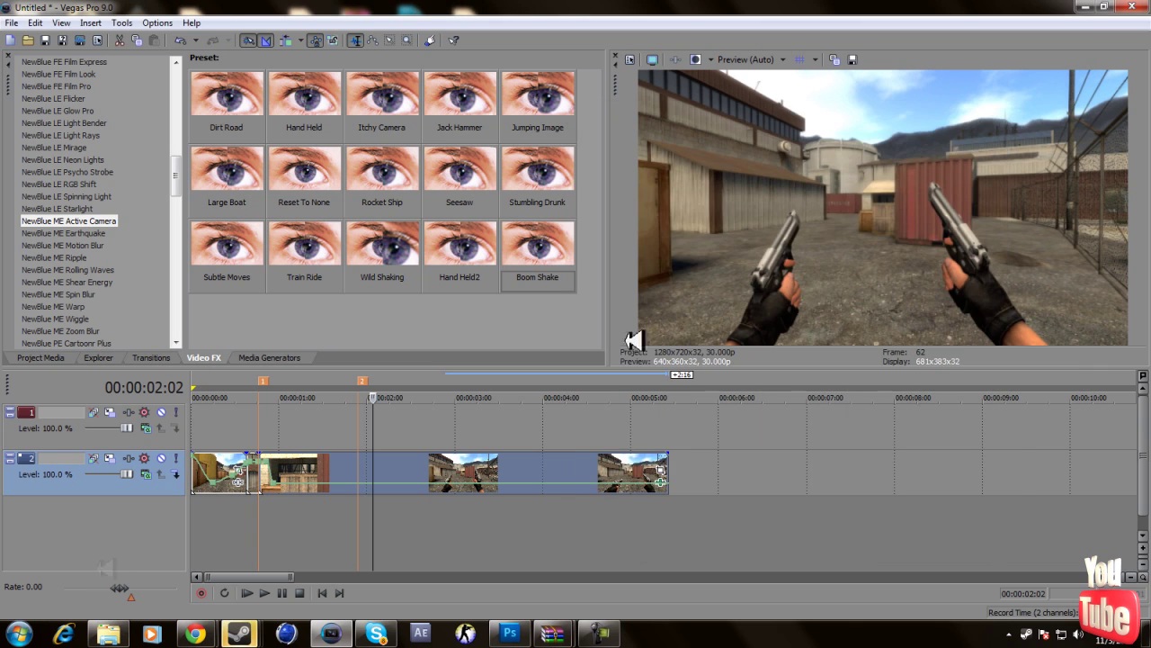
# Play the lengthened clip to check the slower fade of the shake.
pyautogui.click(265, 593)
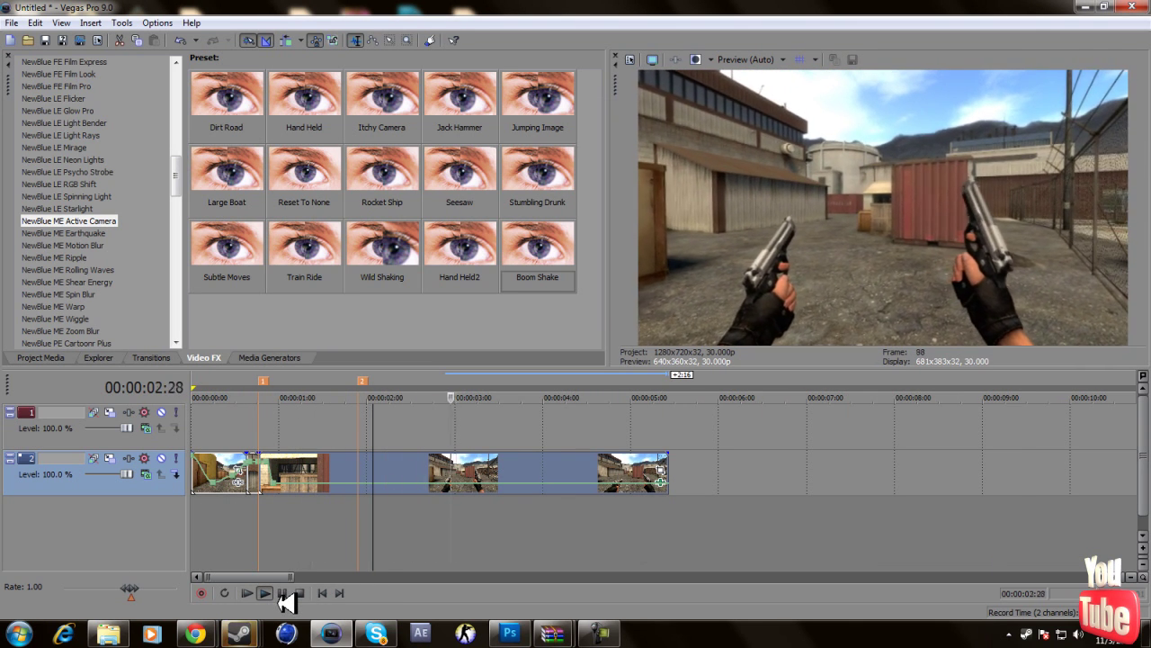
pyautogui.click(284, 592)
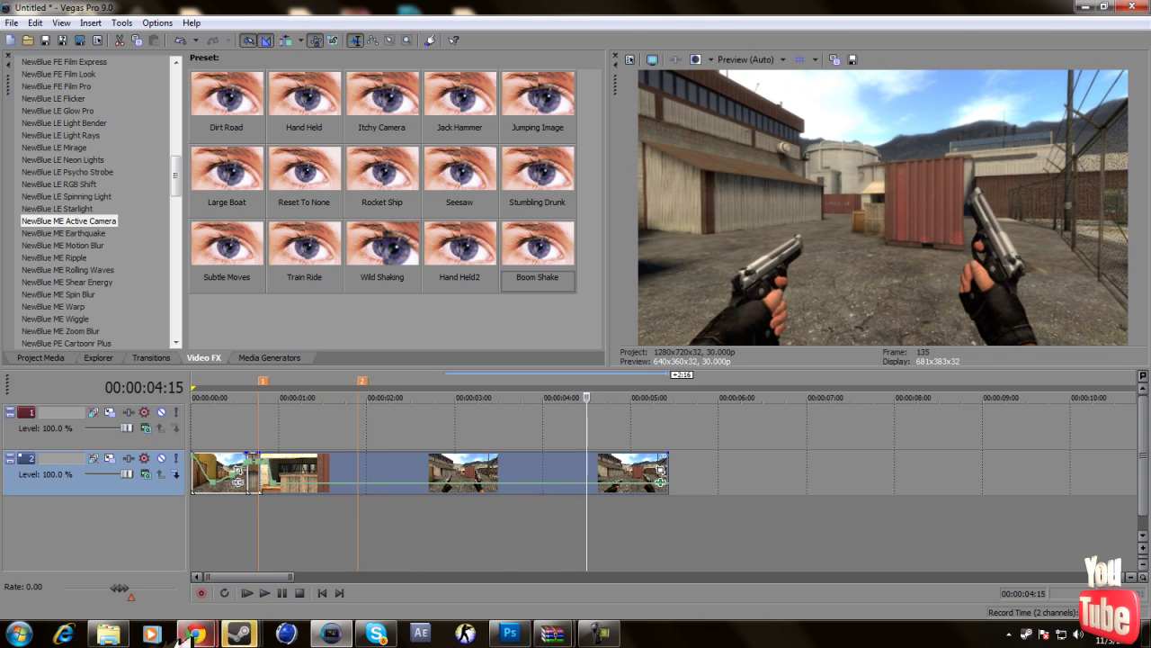
pyautogui.click(248, 593)
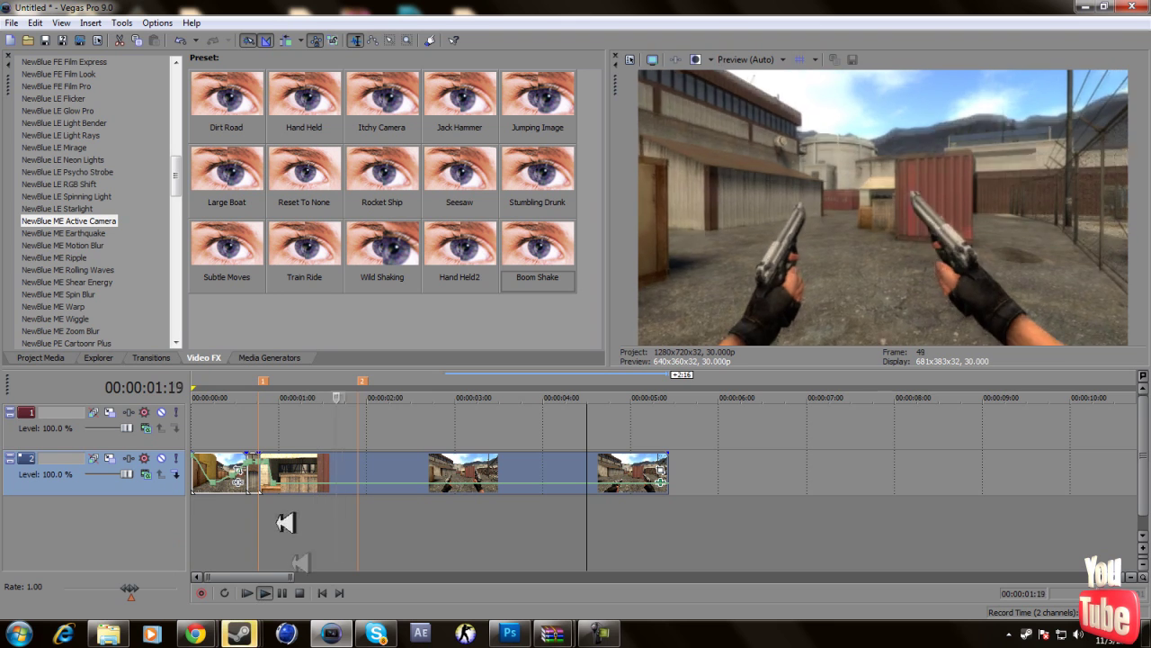
pyautogui.click(288, 595)
# Save the Active Camera settings at the effect's first position as a new preset named Tutorial.
pyautogui.click(662, 470)
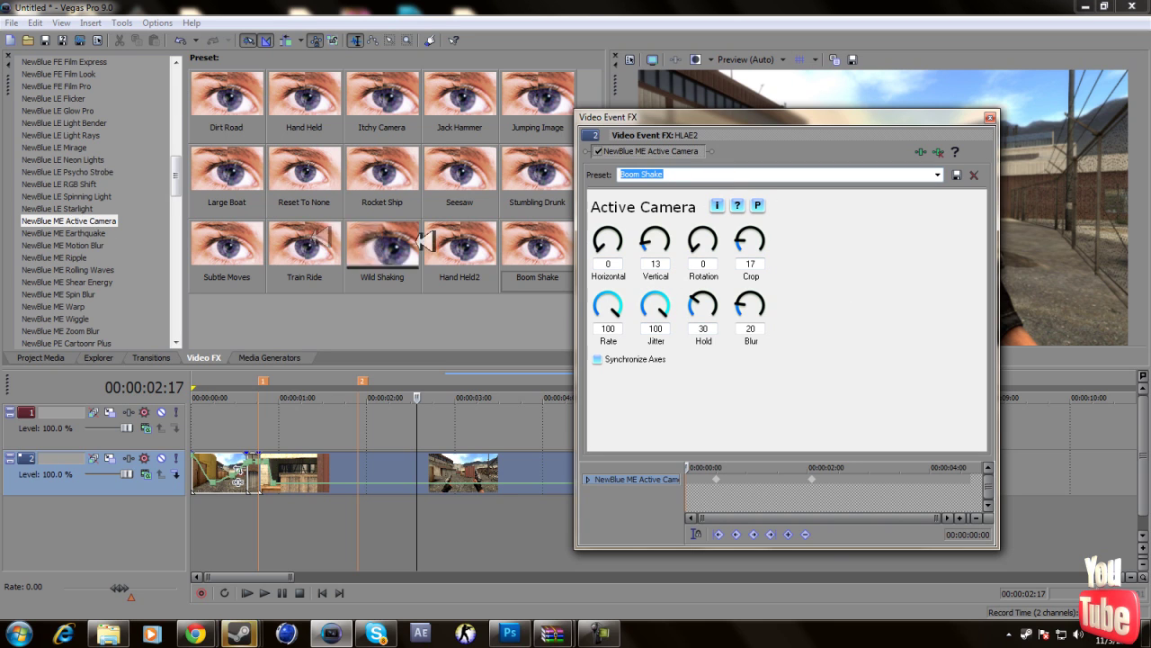
pyautogui.click(706, 468)
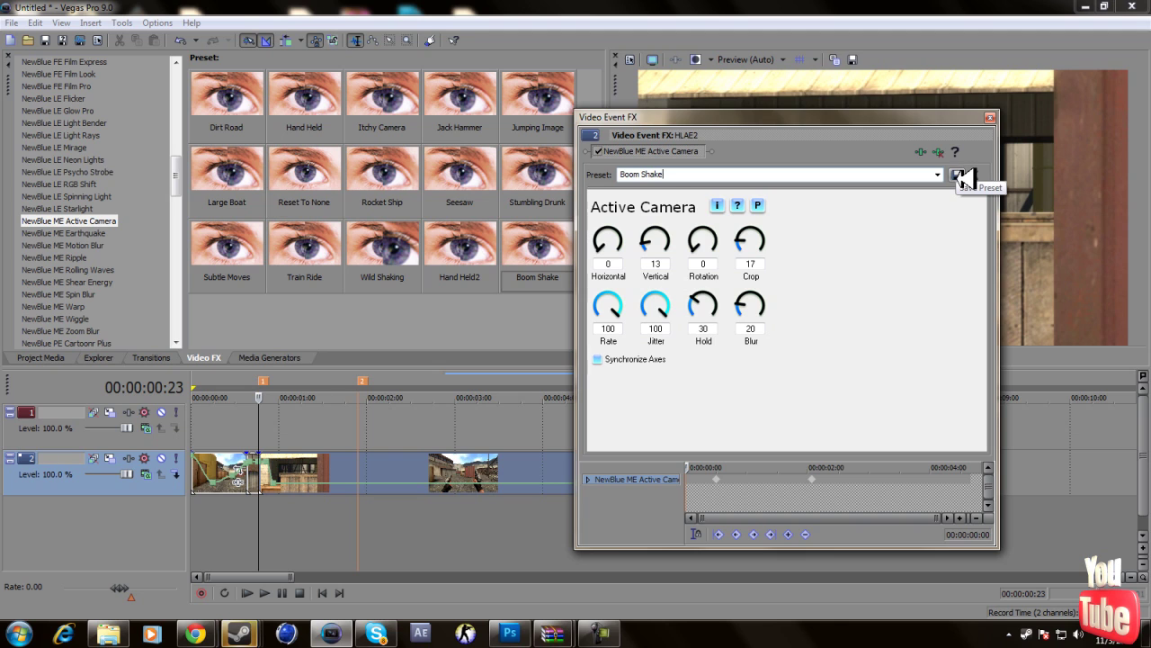
pyautogui.click(966, 175)
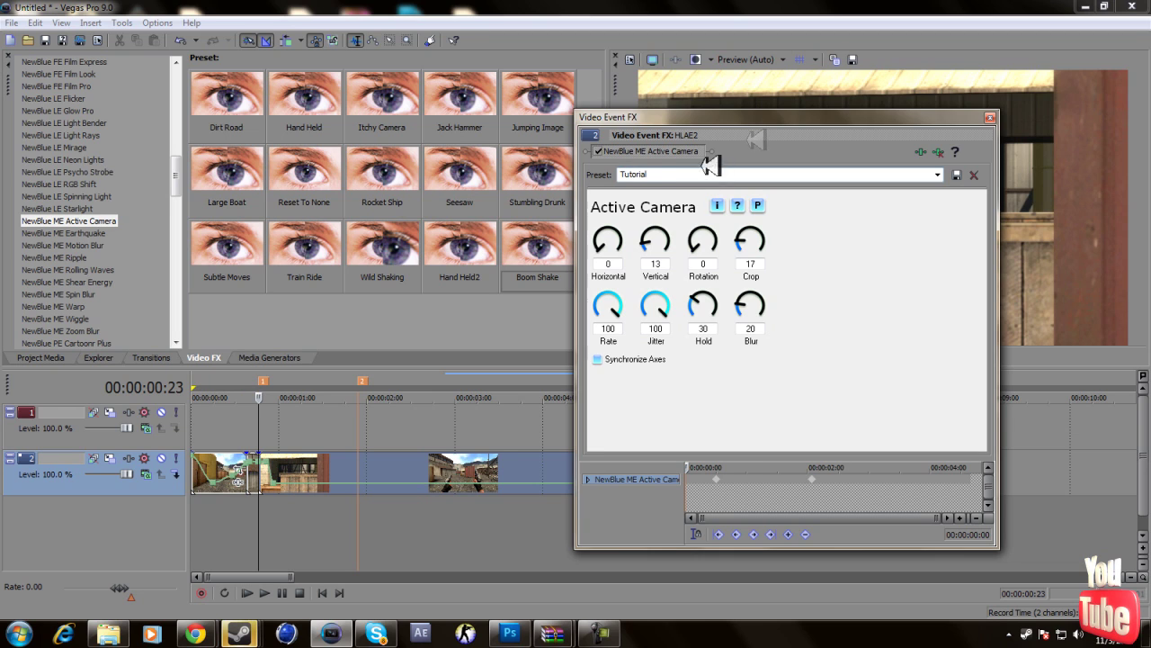
pyautogui.click(957, 174)
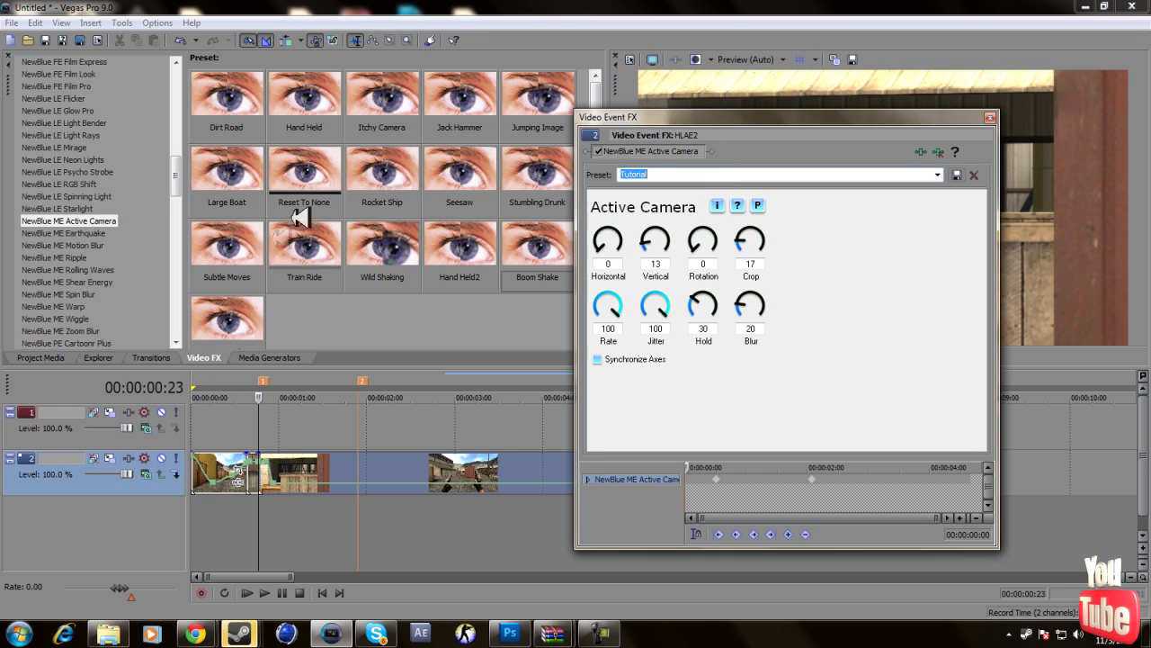
# Look up the saved Tutorial preset in the Active Camera preset list and close the clip's effect window.
pyautogui.click(231, 297)
pyautogui.scroll(-1, 230, 293)
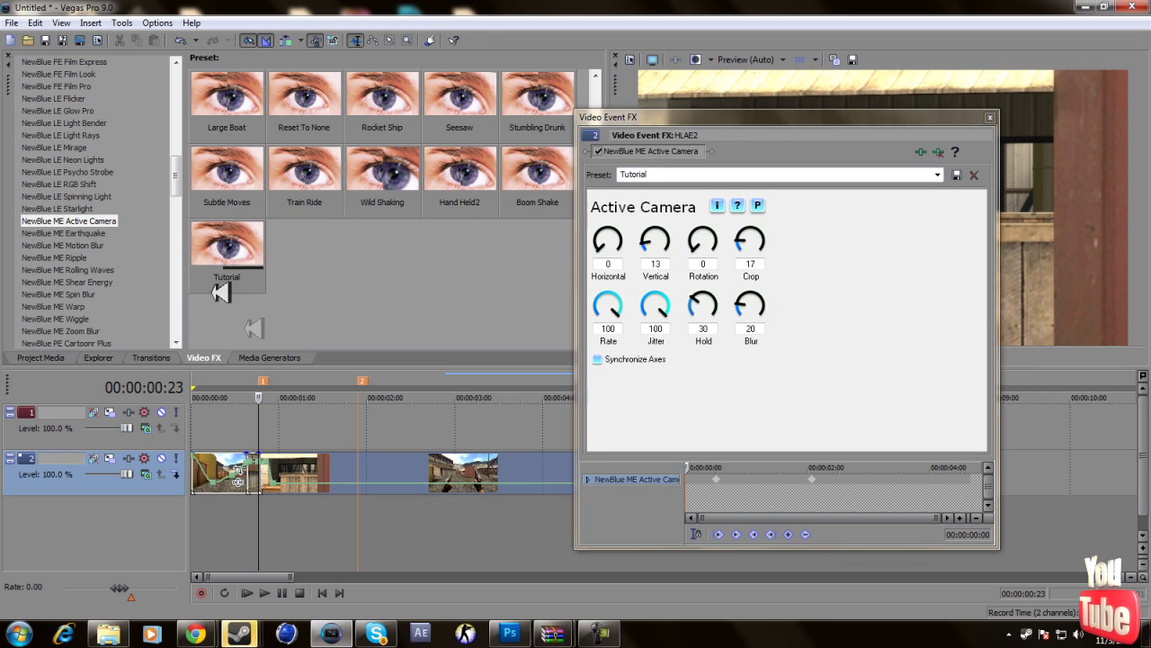
pyautogui.moveTo(656, 243); pyautogui.dragTo(905, 175)
pyautogui.click(900, 175)
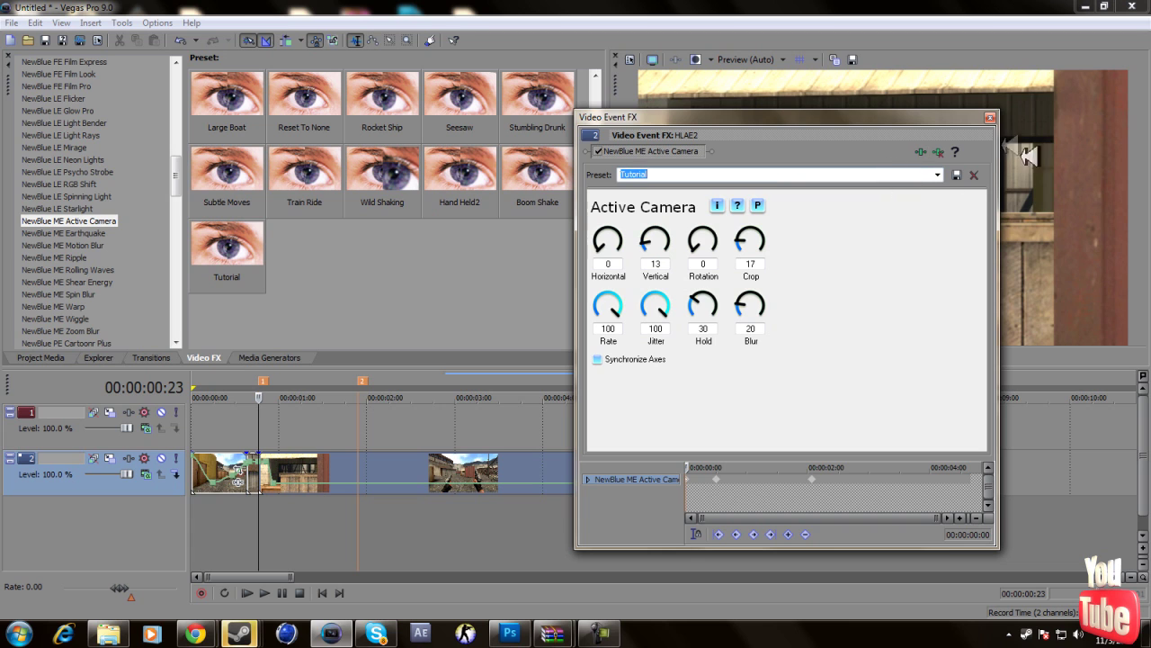
pyautogui.click(992, 118)
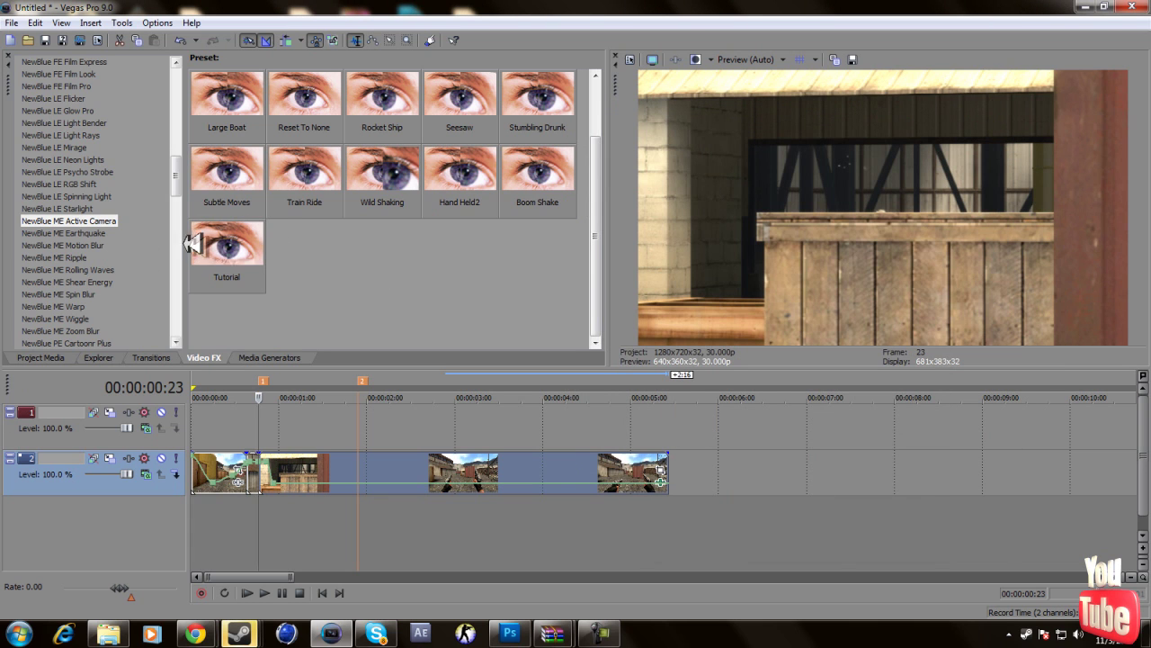
# Apply the Tutorial preset to the second clip, remove the duplicate Active Camera effect and close the effect window.
pyautogui.moveTo(245, 254); pyautogui.dragTo(286, 459)
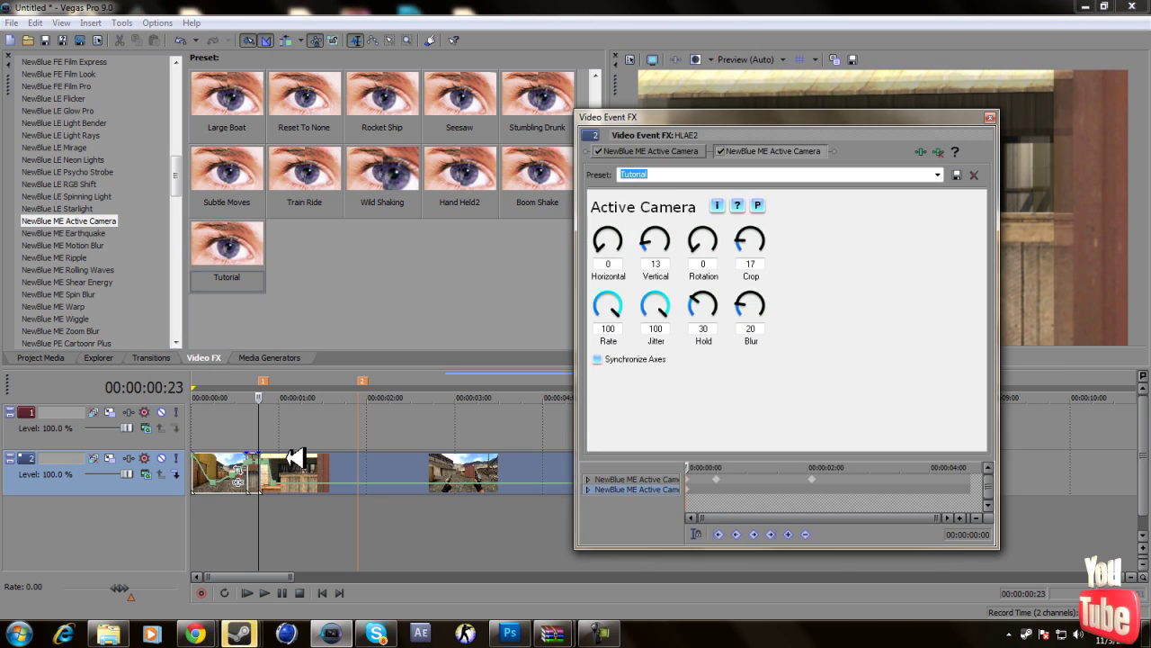
pyautogui.rightClick(747, 153)
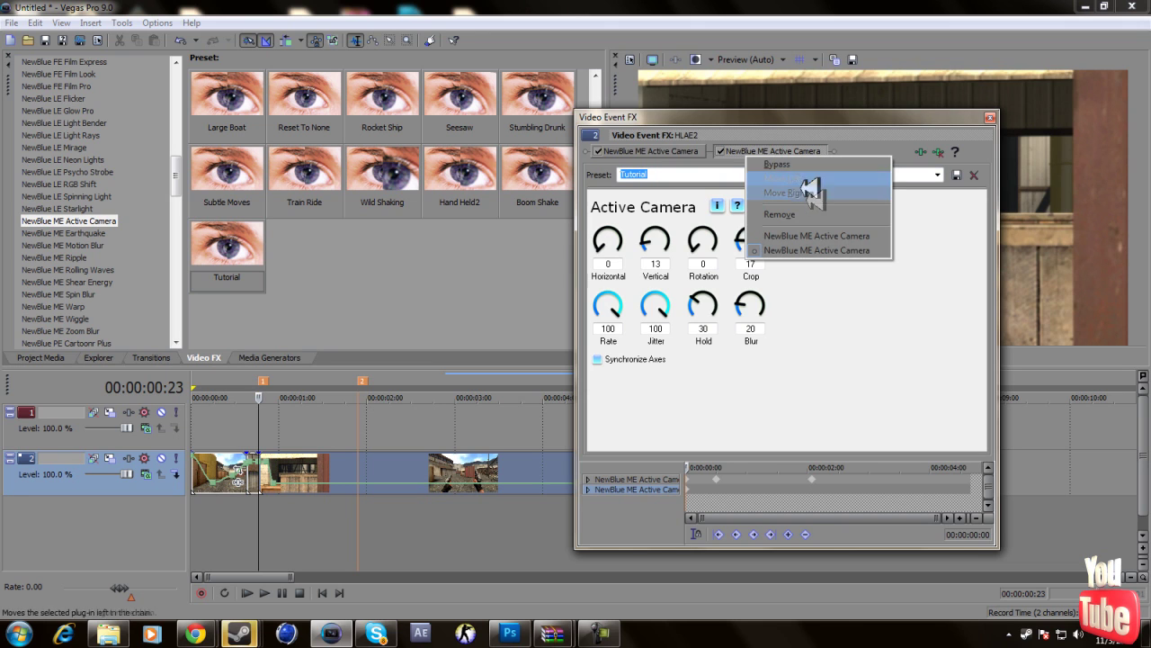
pyautogui.click(810, 212)
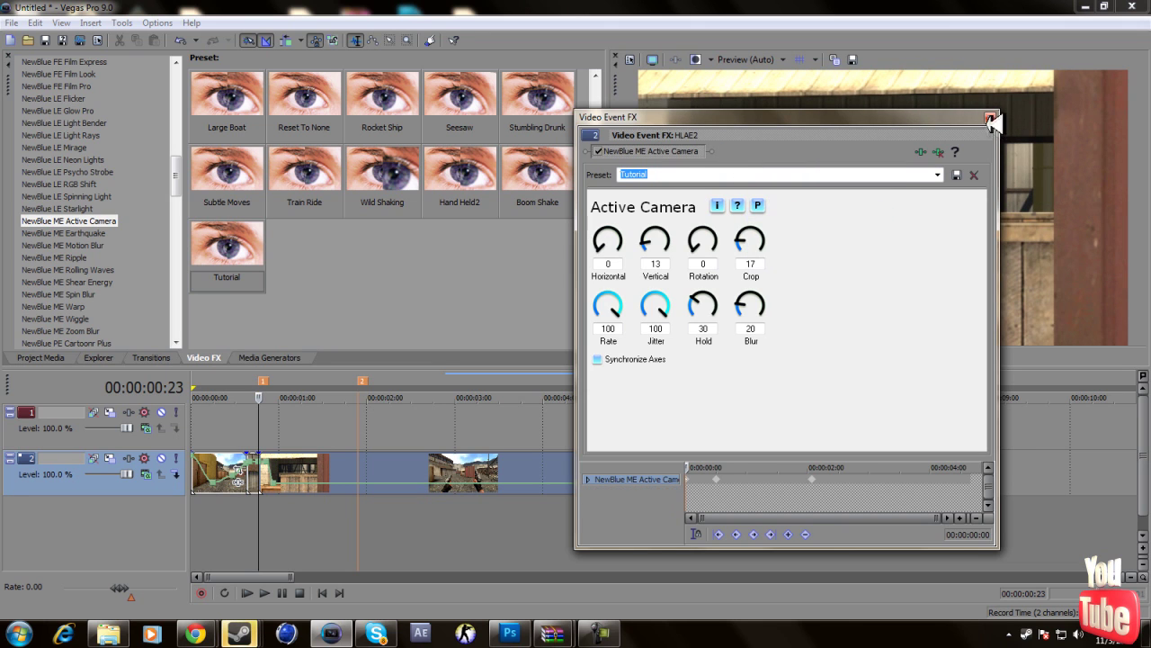
pyautogui.click(991, 118)
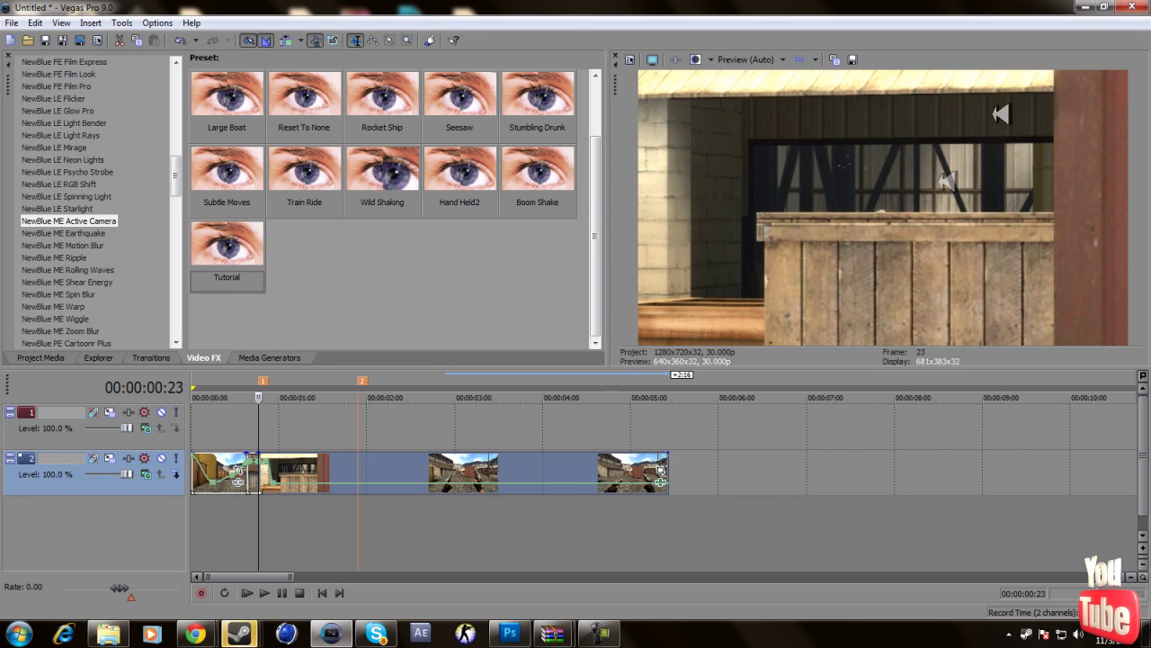
# Play the second clip to check its camera shake and stop playback.
pyautogui.click(249, 592)
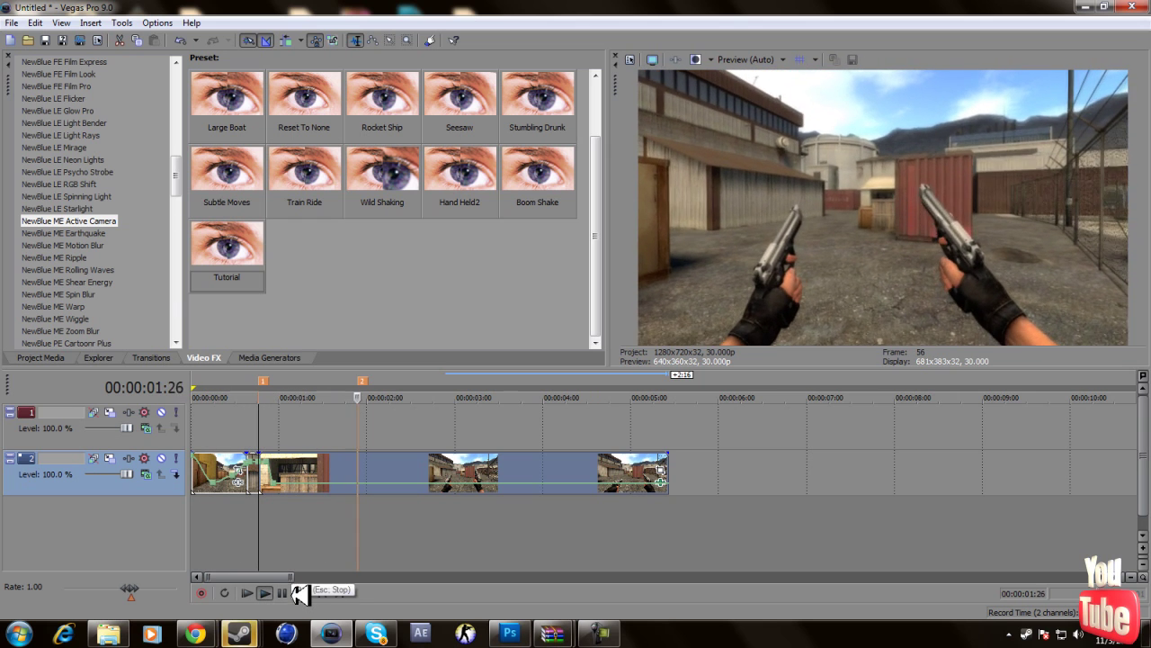
pyautogui.click(299, 592)
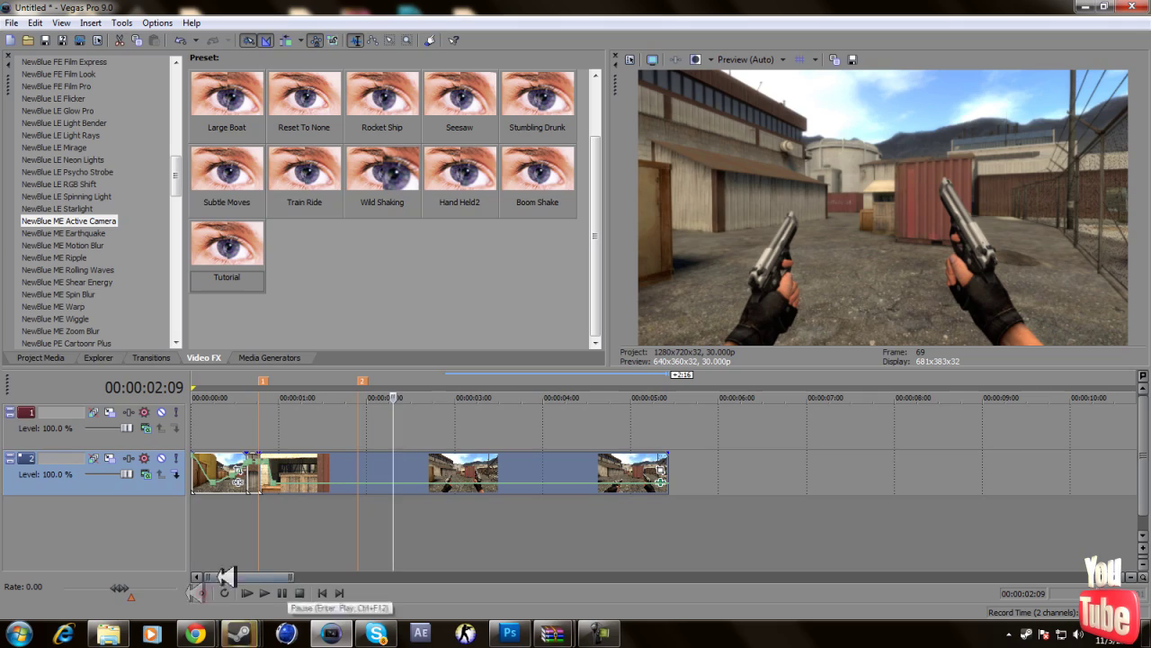
# Switch to Chrome, open the signed-in account's own YouTube channel and look through its profile and tutorial requests.
pyautogui.moveTo(195, 634)
pyautogui.moveTo(239, 575)
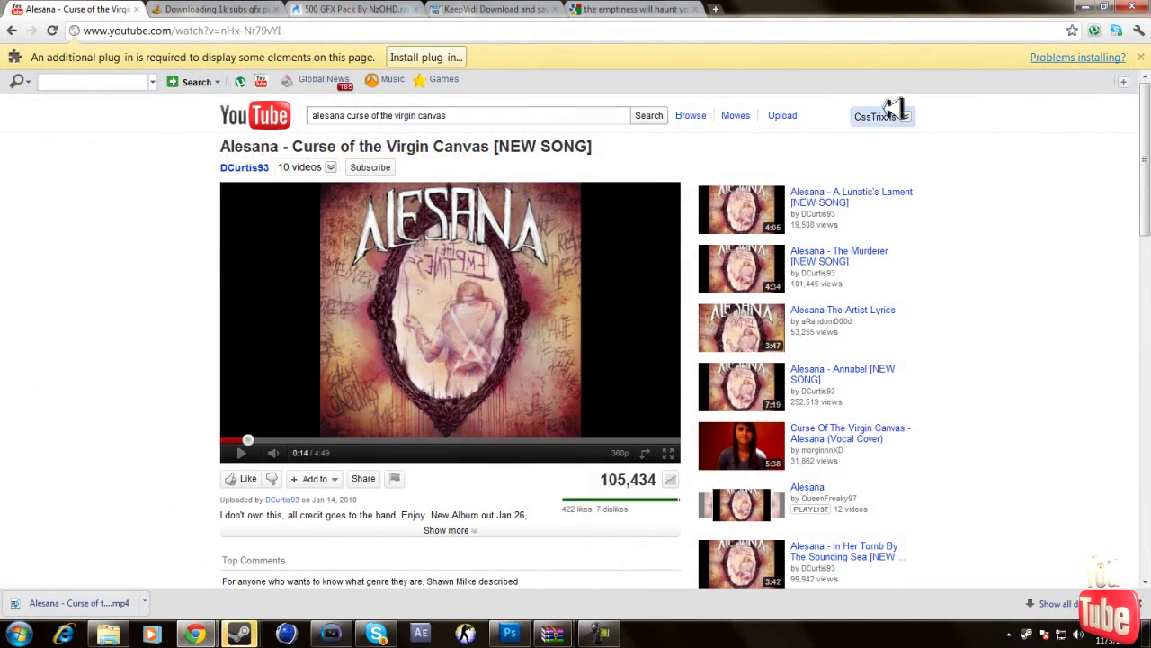
pyautogui.click(895, 110)
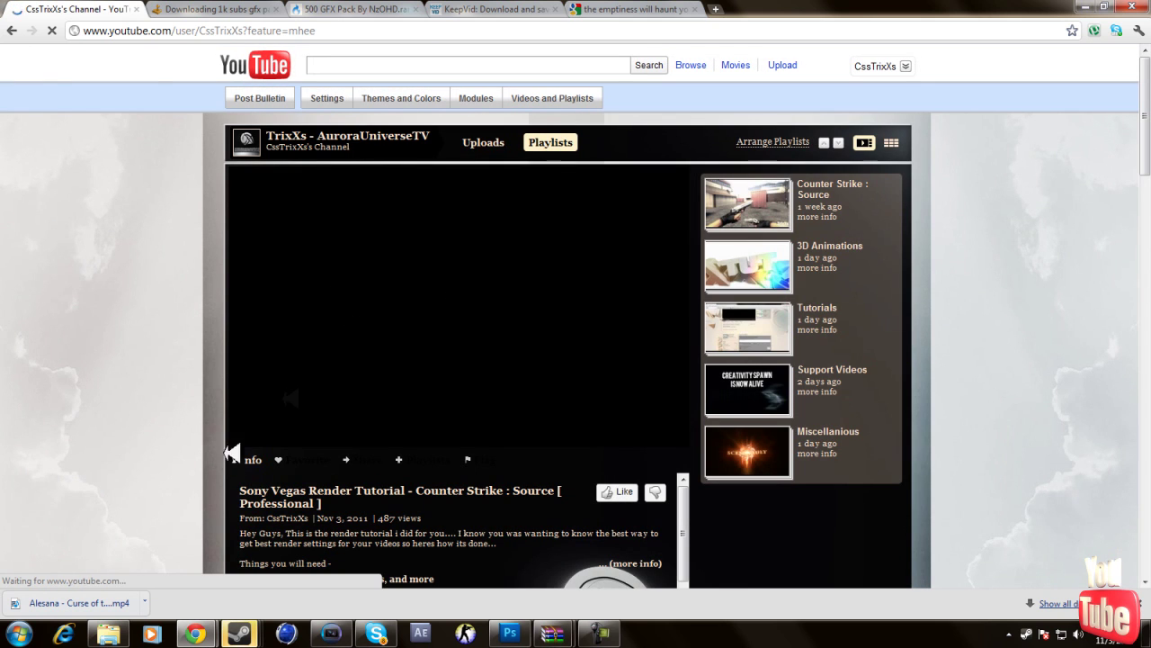
pyautogui.scroll(-4, 239, 354)
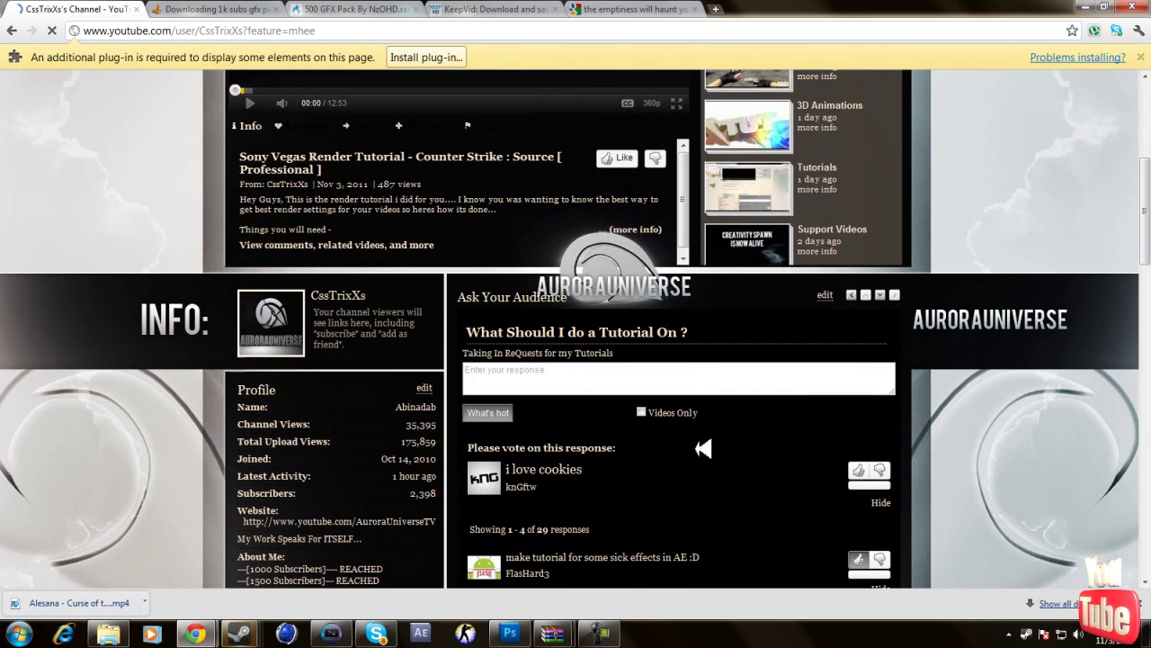
pyautogui.scroll(-1, 695, 459)
pyautogui.scroll(-2, 651, 423)
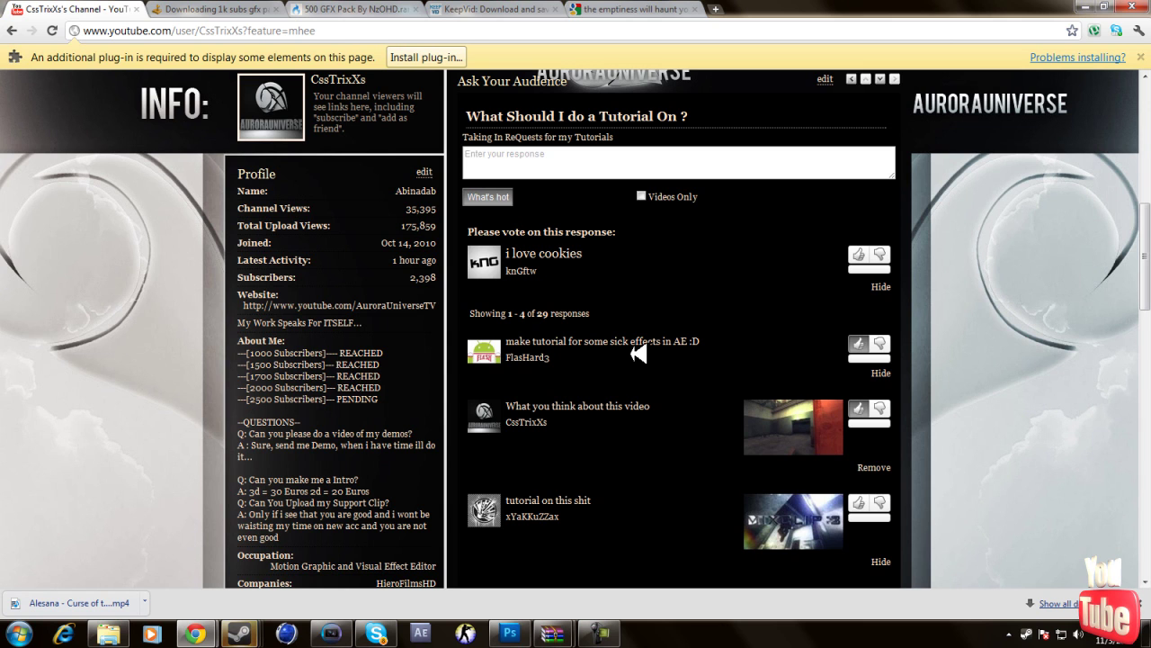
pyautogui.scroll(8, 637, 354)
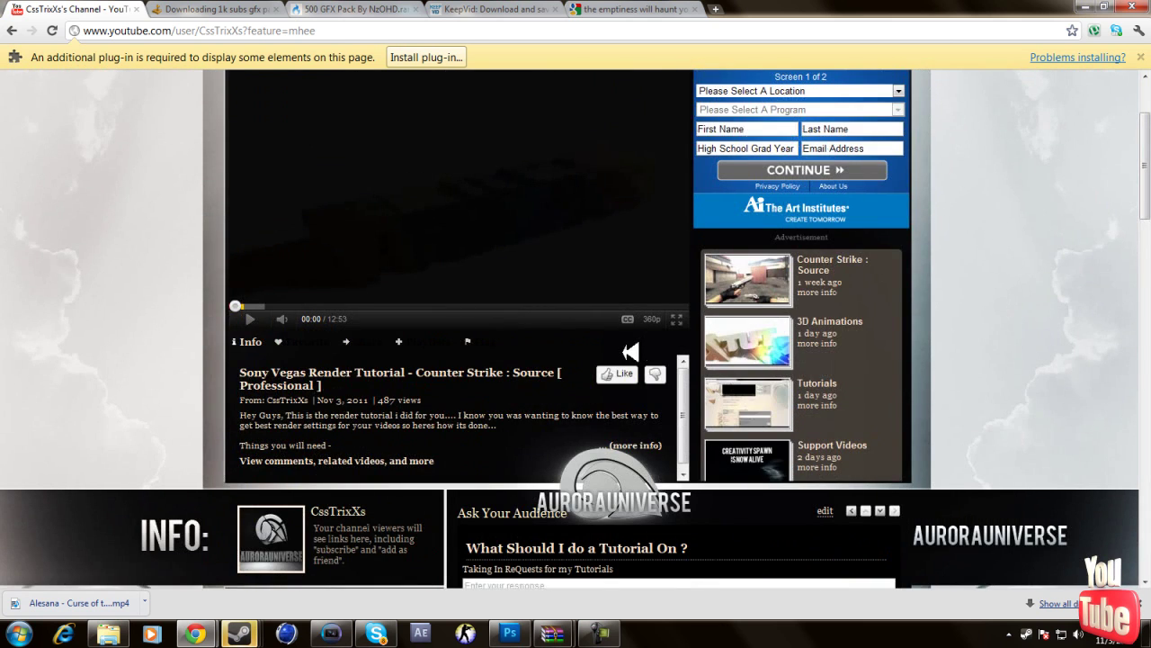
# Open the AuroraUniverseTV channel and look through its profile and the responses about joining Aurora.
pyautogui.scroll(-15, 646, 331)
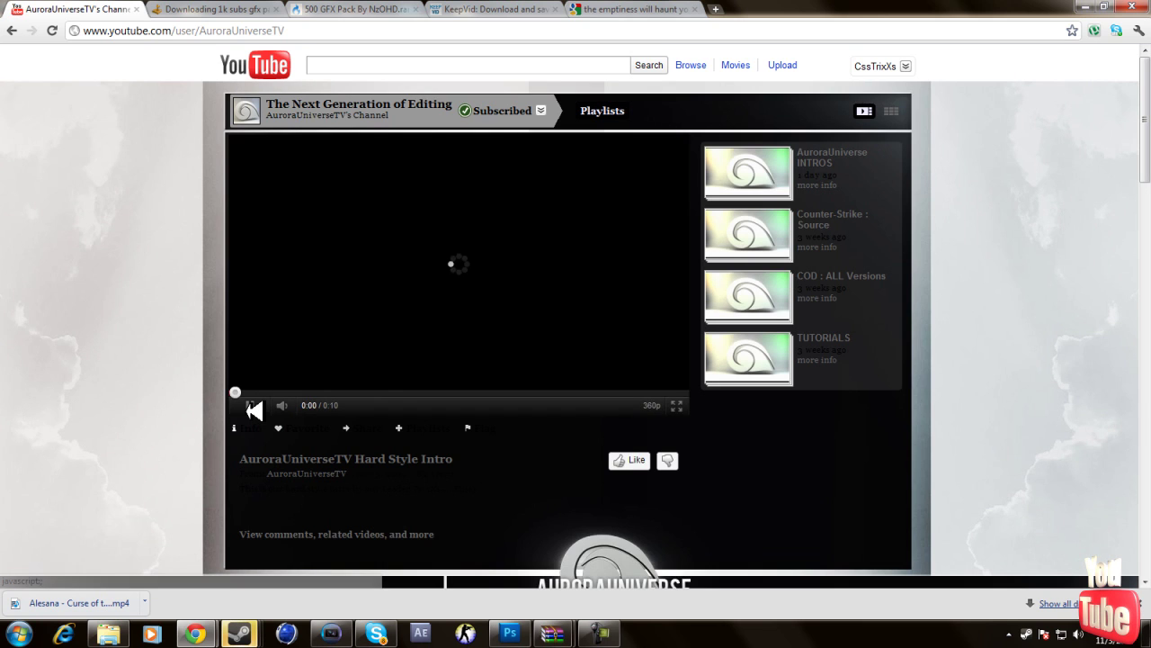
pyautogui.scroll(-4, 257, 404)
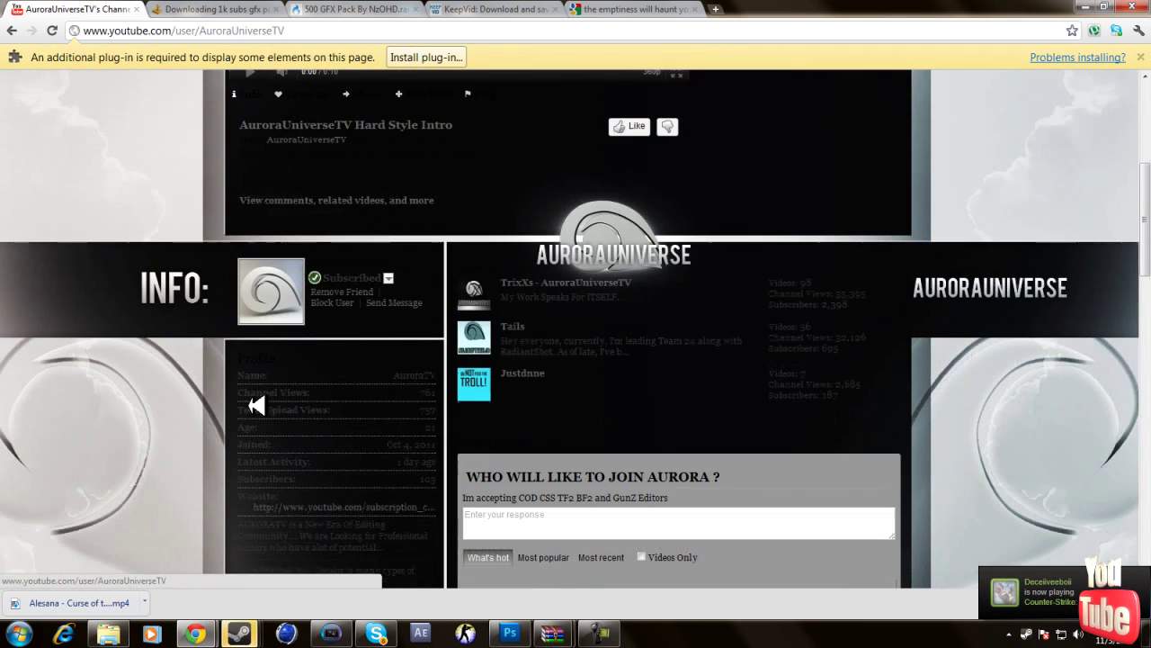
pyautogui.scroll(-4, 274, 400)
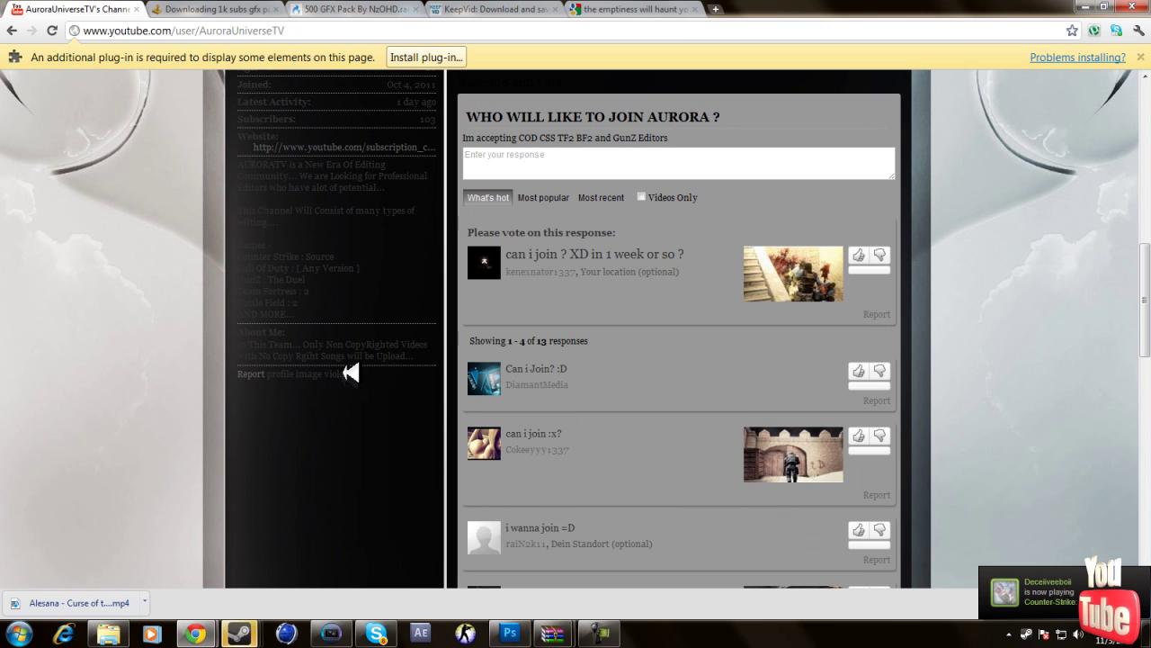
pyautogui.scroll(1, 394, 348)
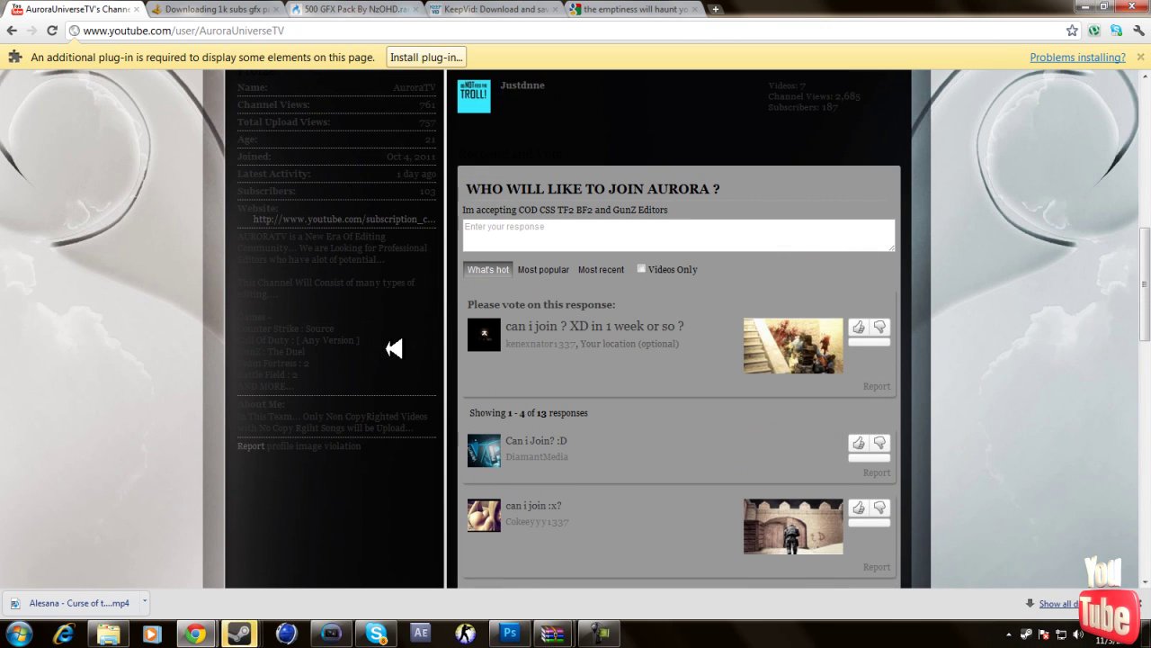
pyautogui.scroll(7, 378, 365)
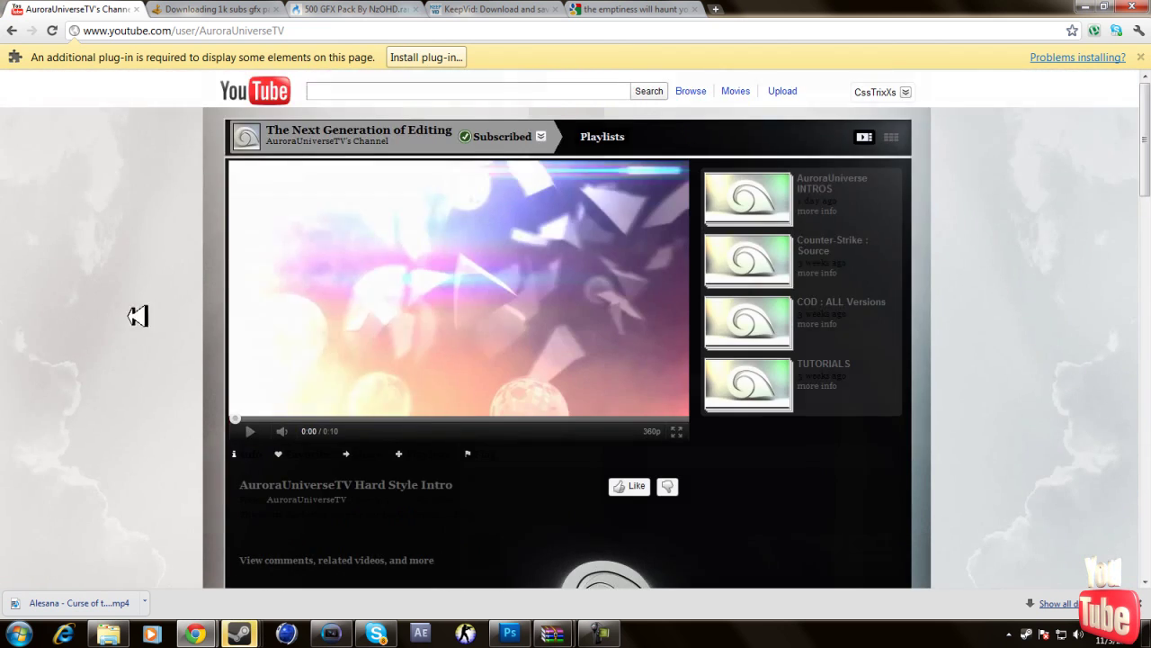
# Highlight the games from Counter Strike : Source to Battle Field : 2 in the channel's profile and return to the YouTube home page.
pyautogui.scroll(-5, 396, 465)
pyautogui.moveTo(343, 520); pyautogui.dragTo(236, 470)
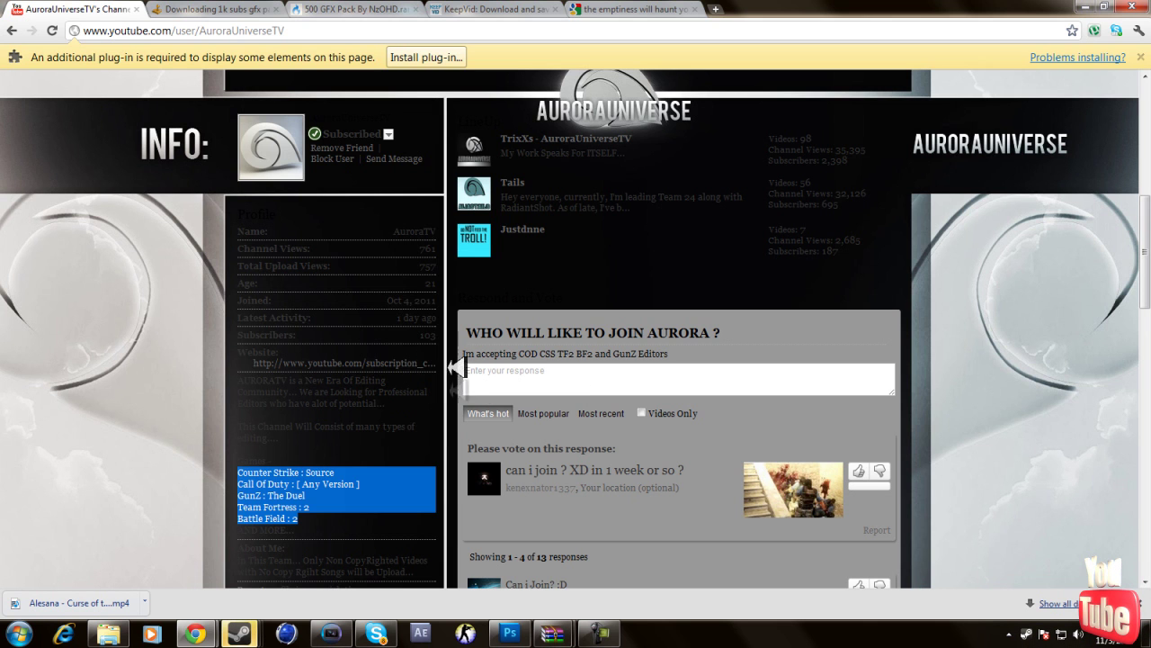
pyautogui.scroll(-4, 360, 460)
pyautogui.scroll(10, 270, 180)
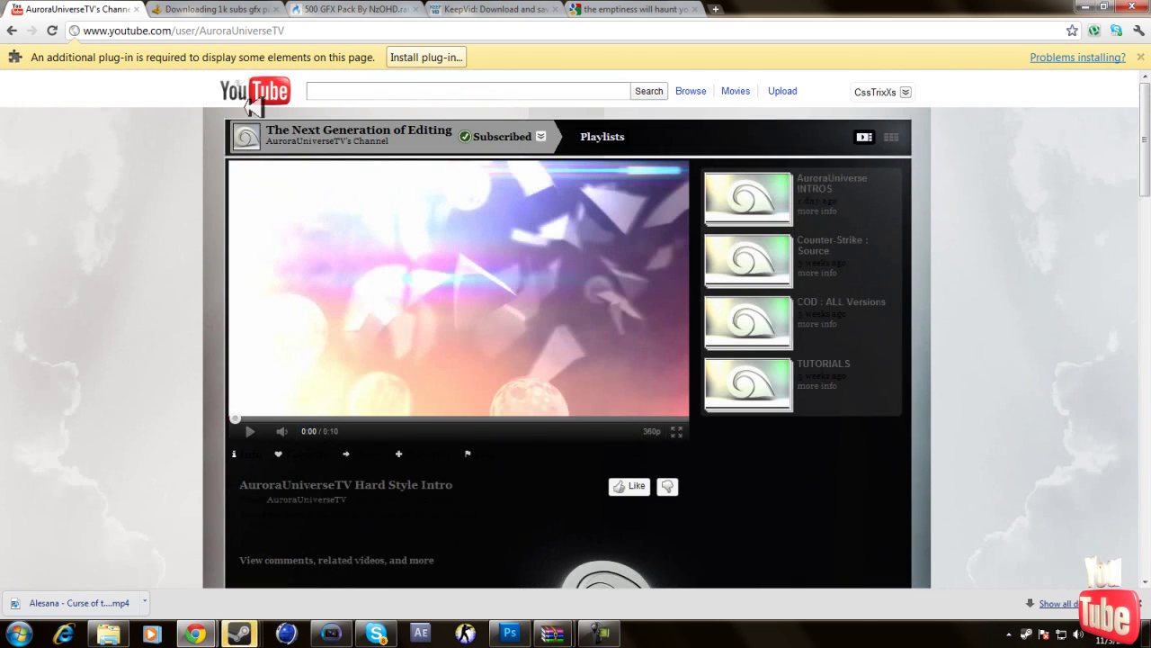
pyautogui.click(258, 91)
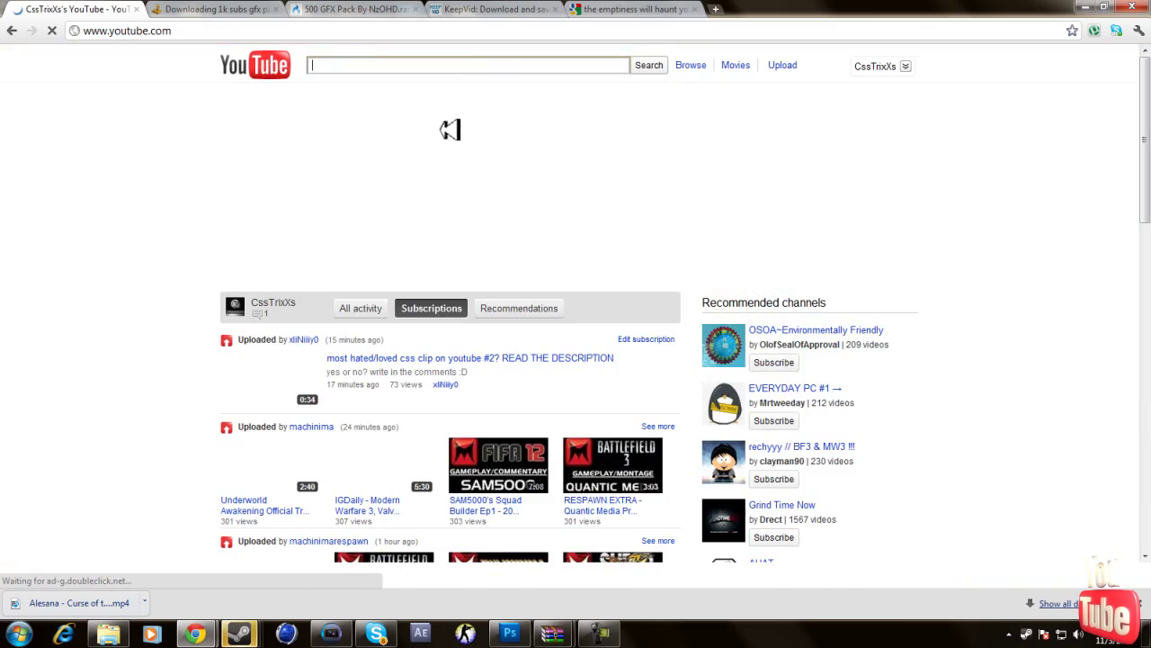